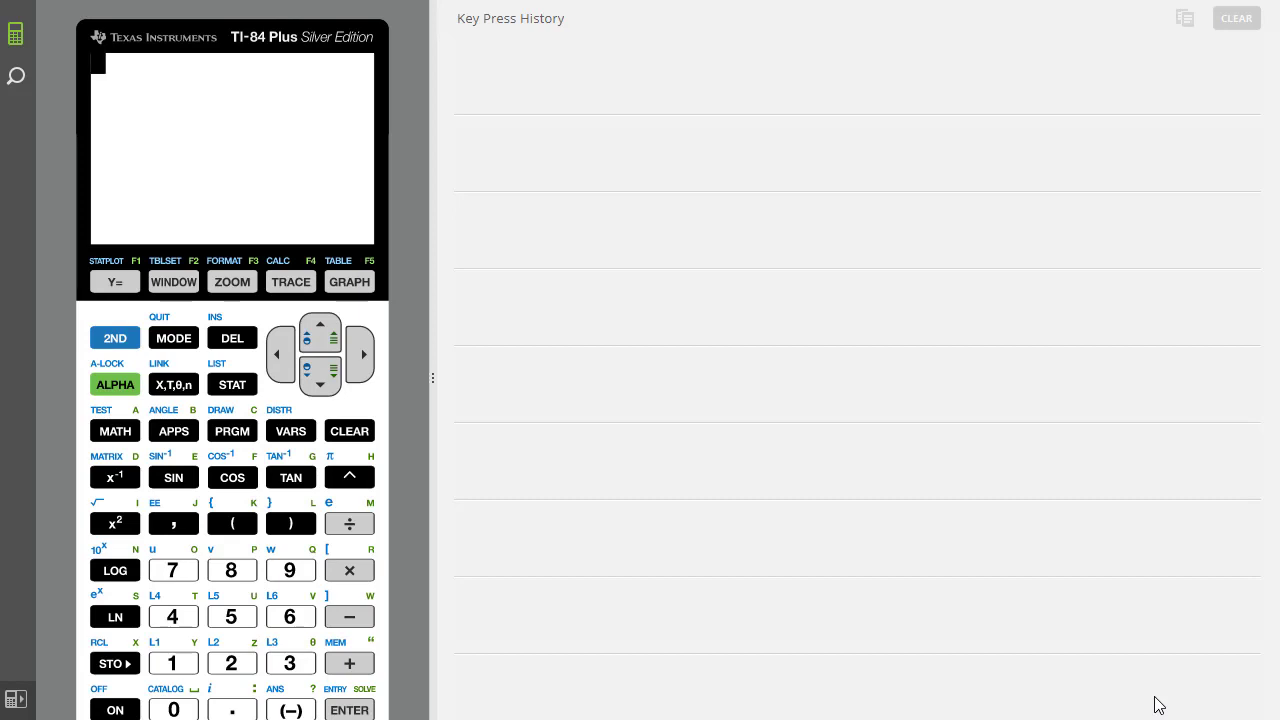
Open the STAT list editor and move to the first entry of L1
{"action": "left_click", "coordinate": [242, 385]}
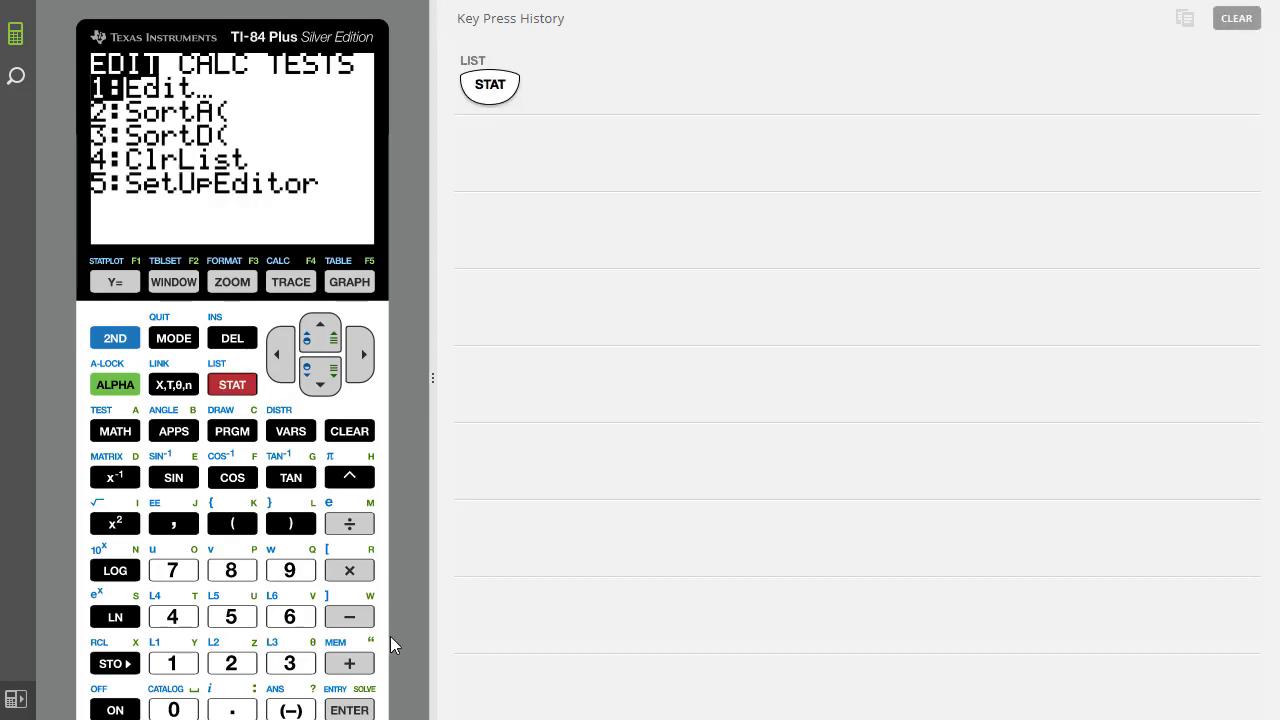
{"action": "left_click", "coordinate": [362, 711]}
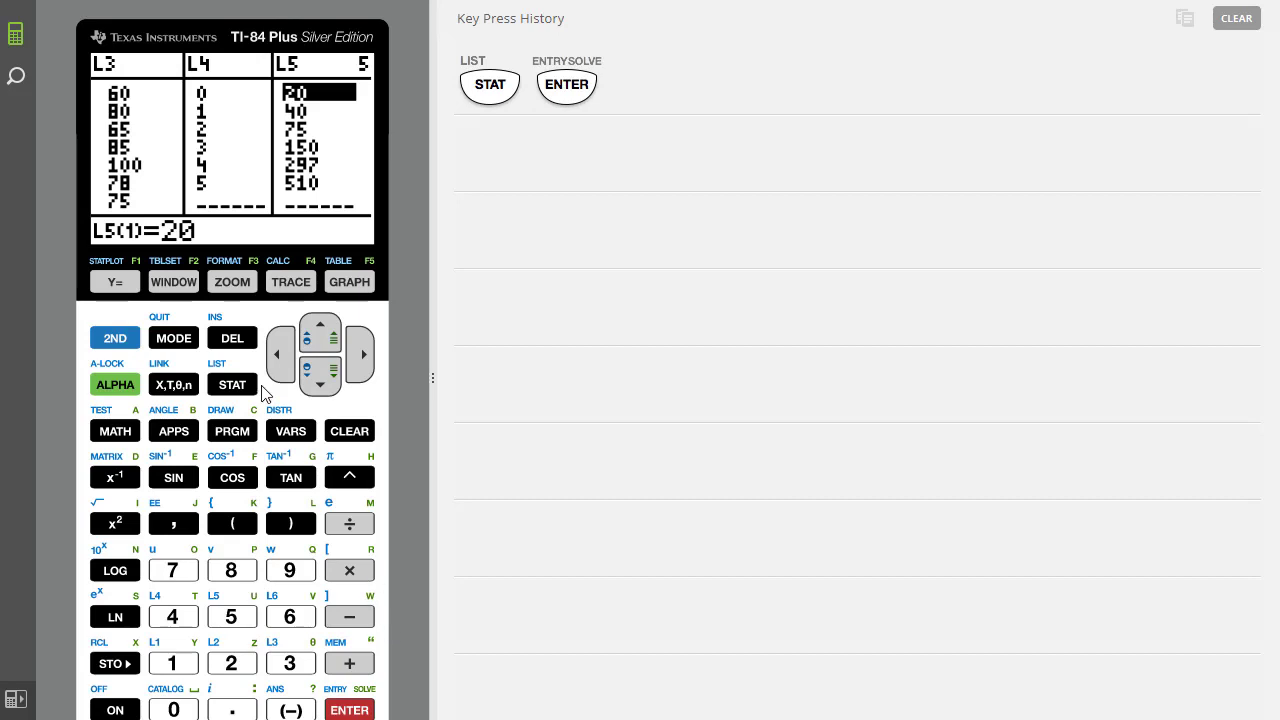
{"action": "left_click", "coordinate": [282, 352]}
{"action": "left_click", "coordinate": [280, 353]}
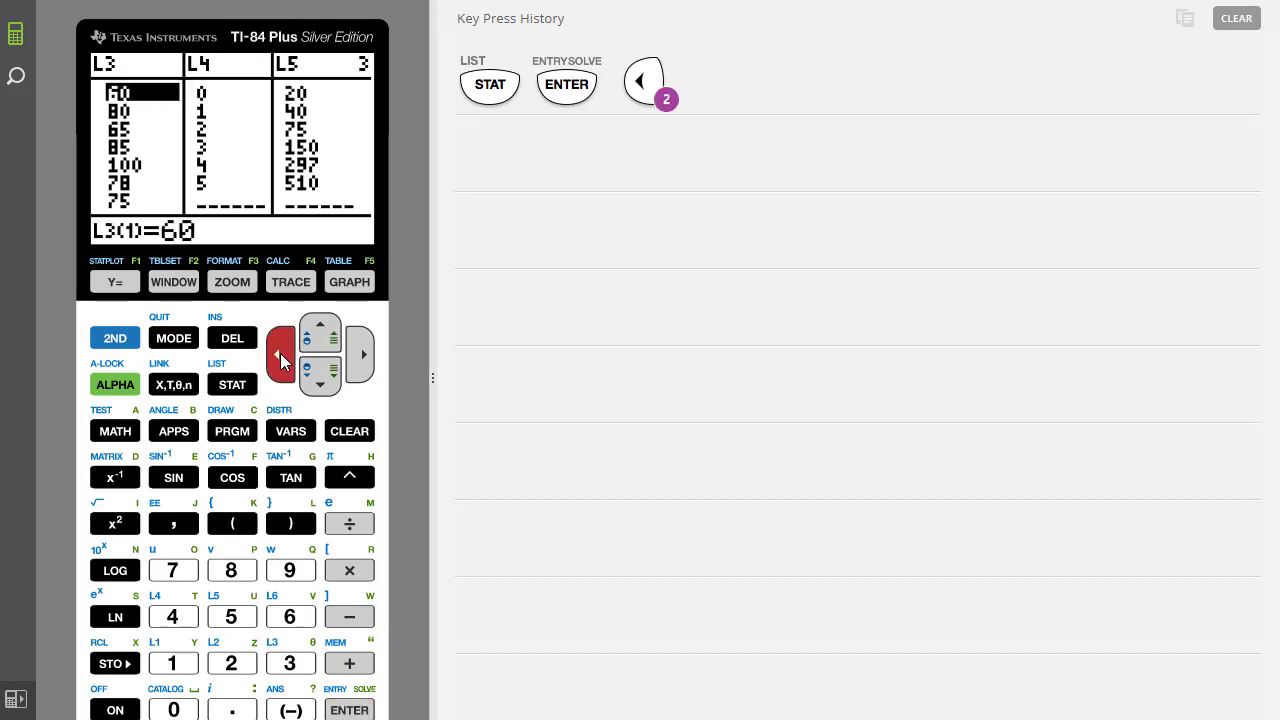
{"action": "left_click", "coordinate": [279, 354]}
{"action": "left_click", "coordinate": [278, 354]}
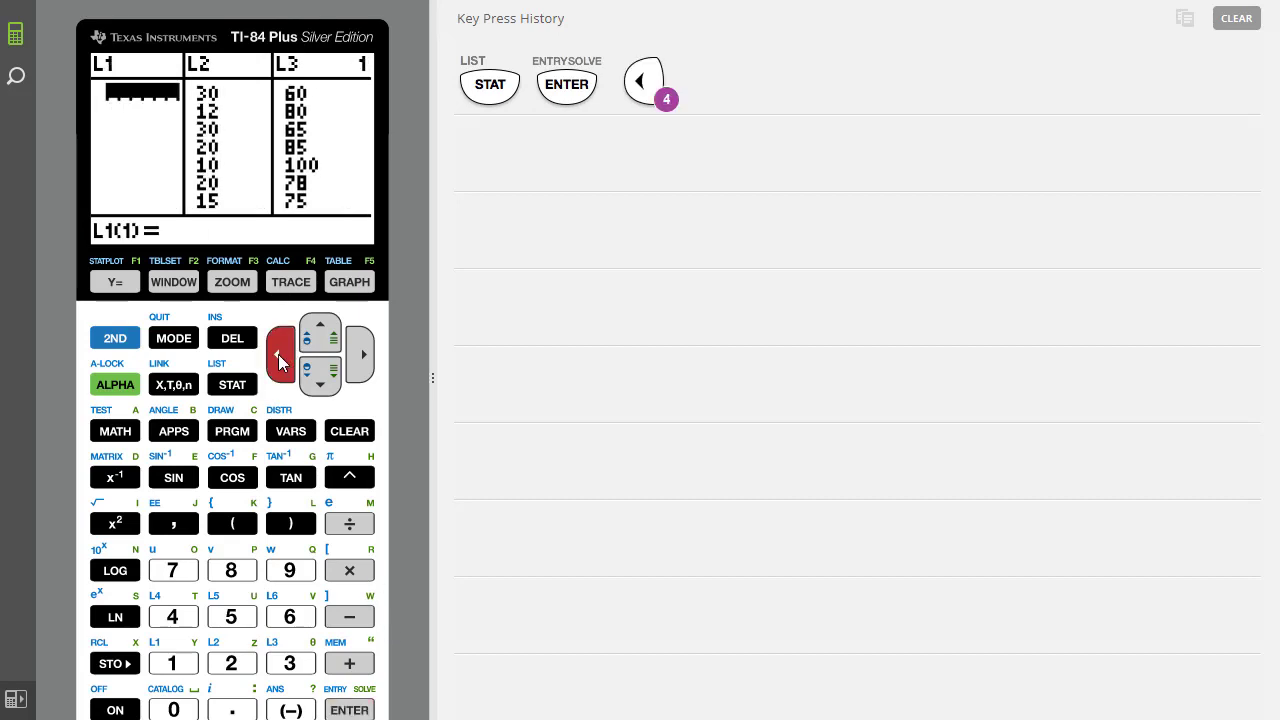
Clear all entries from lists L2 and L3
{"action": "left_click", "coordinate": [367, 356]}
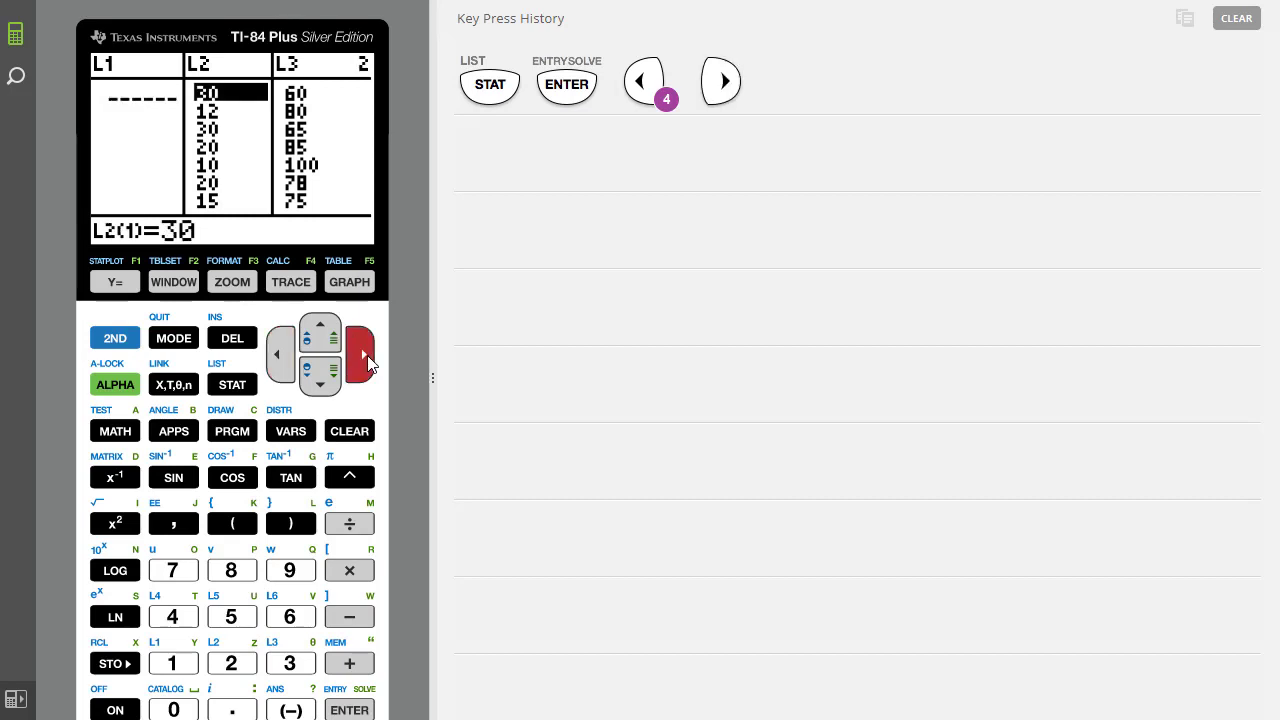
{"action": "left_click", "coordinate": [320, 330]}
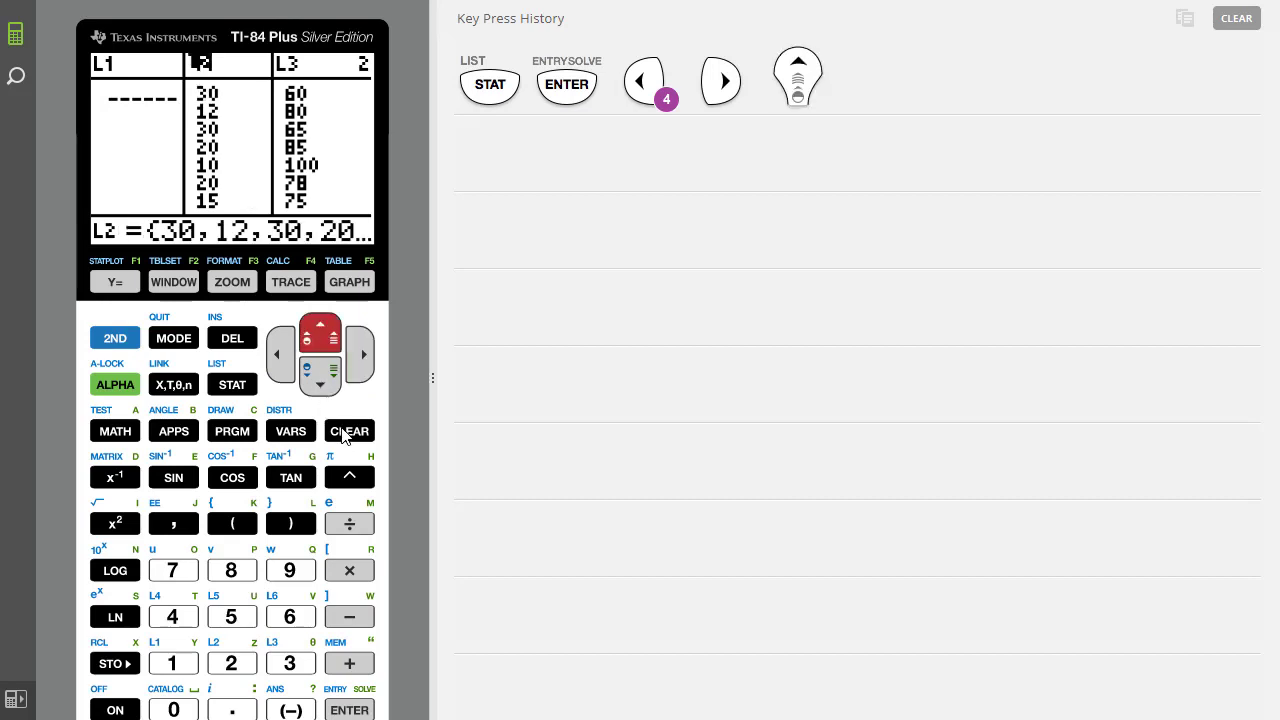
{"action": "left_click", "coordinate": [350, 431]}
{"action": "left_click", "coordinate": [350, 710]}
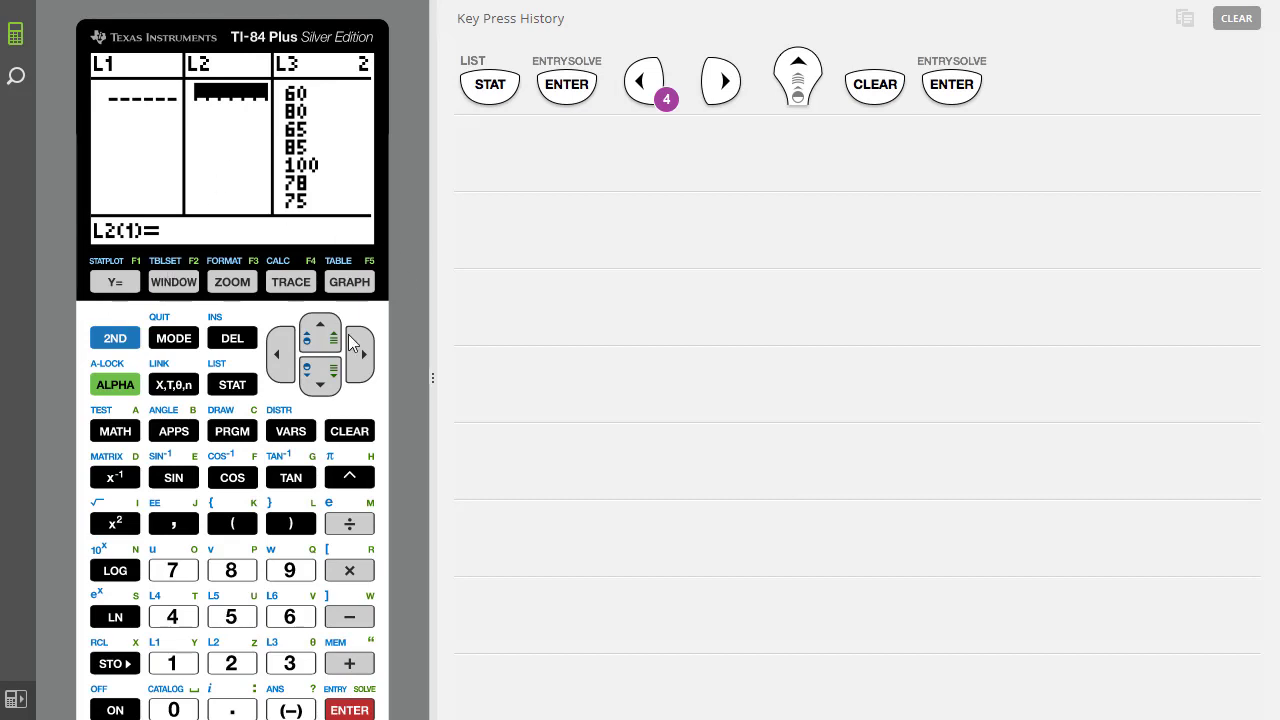
{"action": "left_click", "coordinate": [362, 358]}
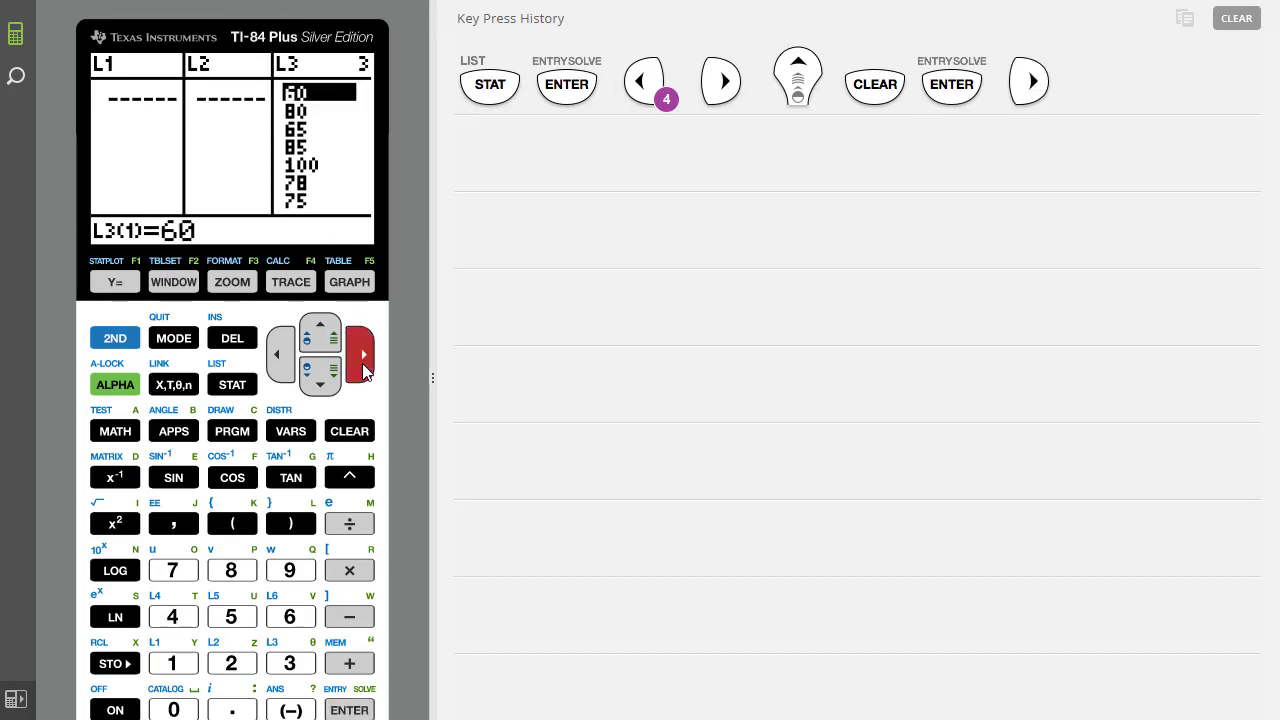
{"action": "left_click", "coordinate": [320, 332]}
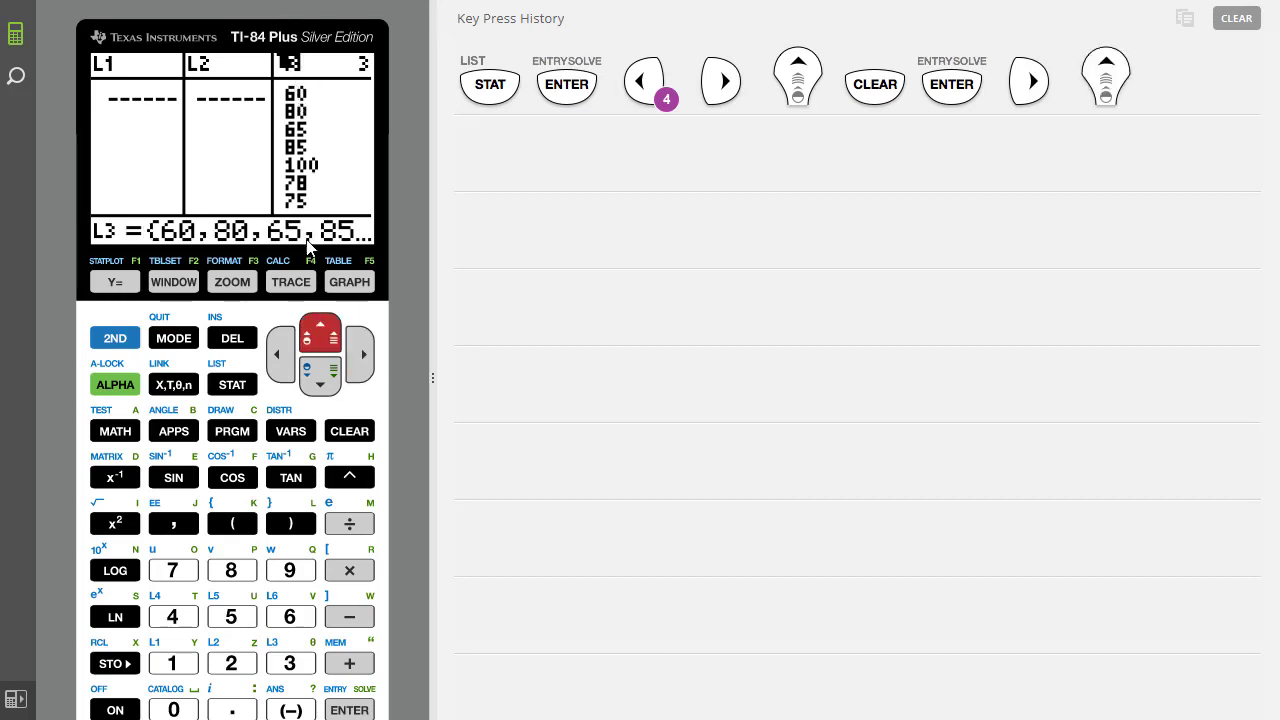
{"action": "left_click", "coordinate": [335, 437]}
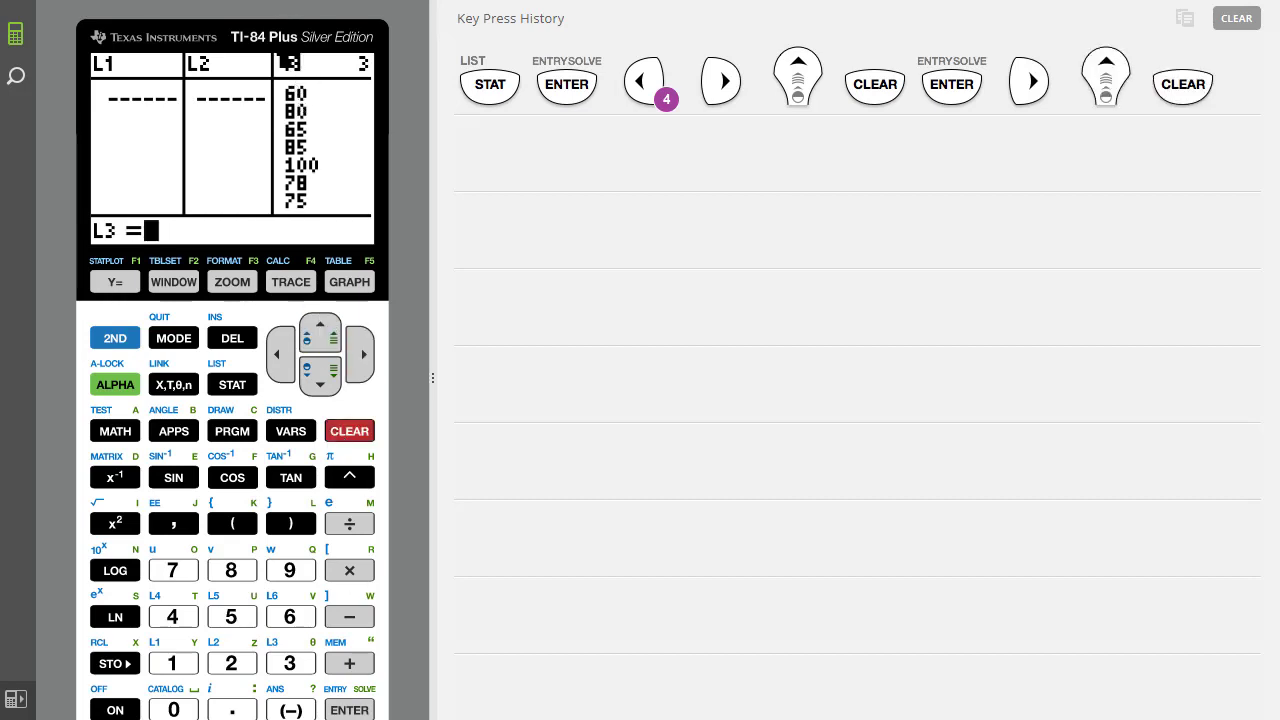
{"action": "left_click", "coordinate": [349, 710]}
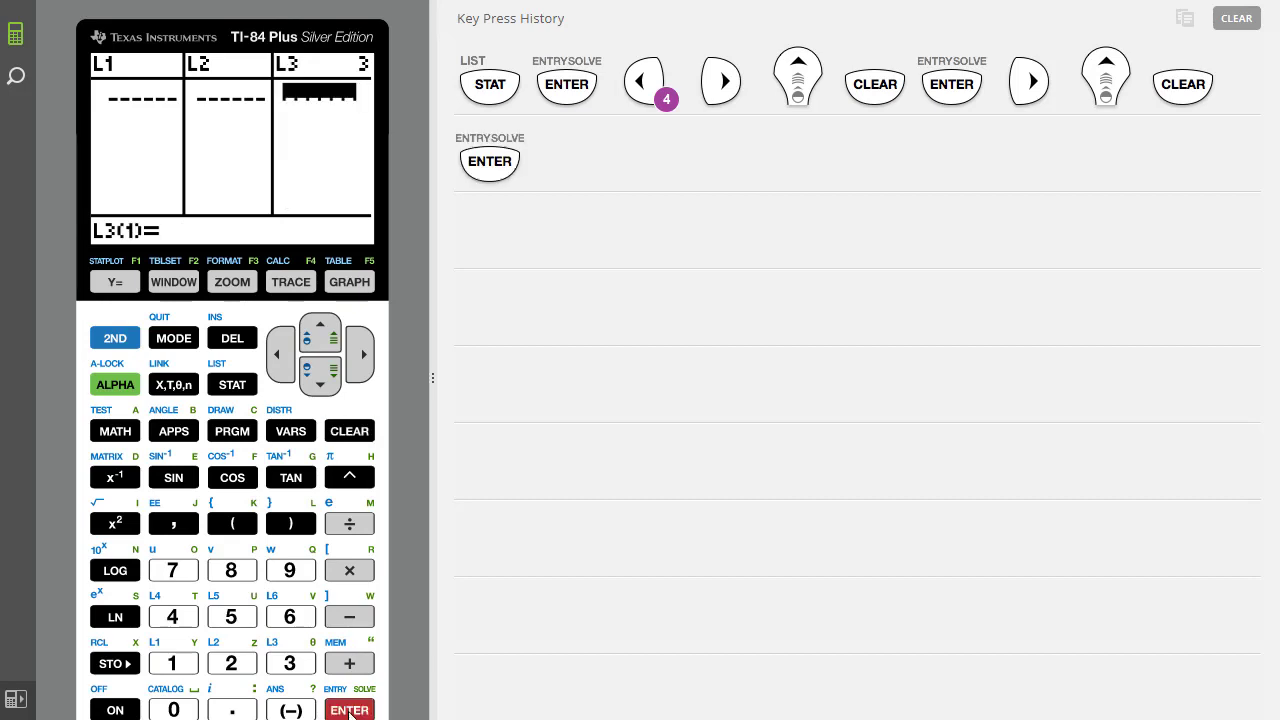
Return to L1 and request clearing the key press history
{"action": "left_click", "coordinate": [280, 352]}
{"action": "left_click", "coordinate": [280, 352]}
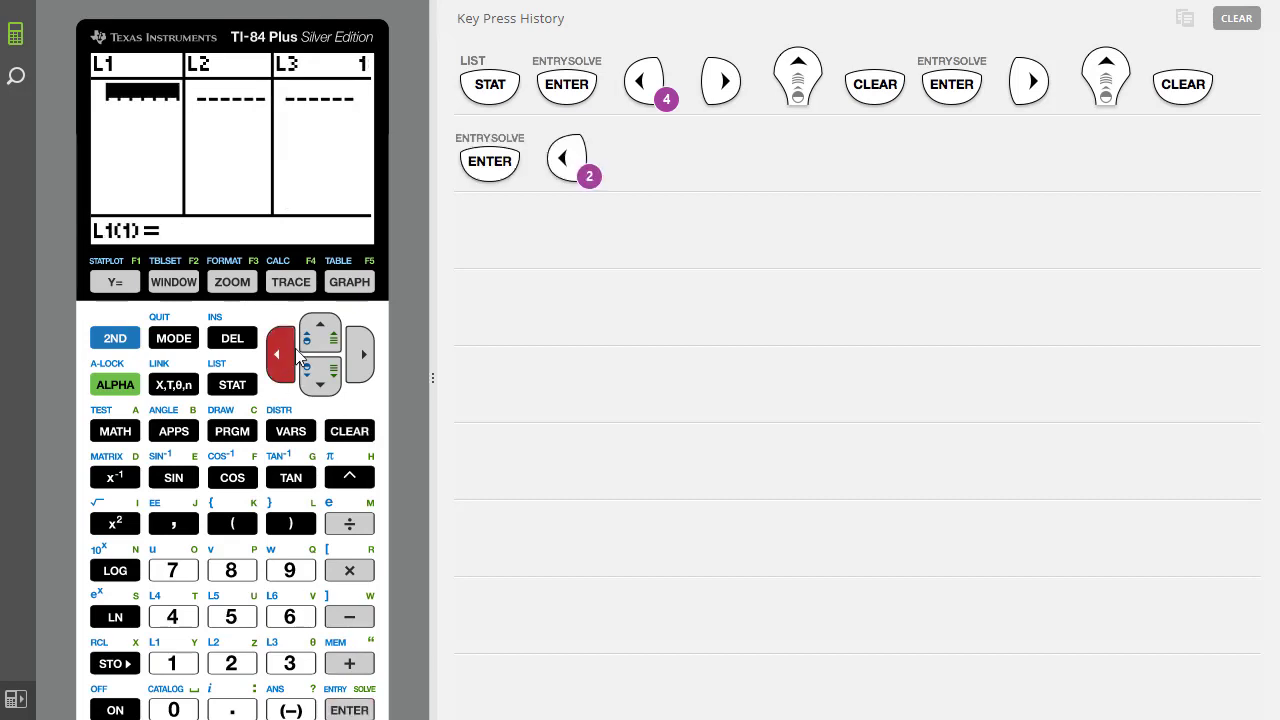
{"action": "left_click", "coordinate": [1237, 18]}
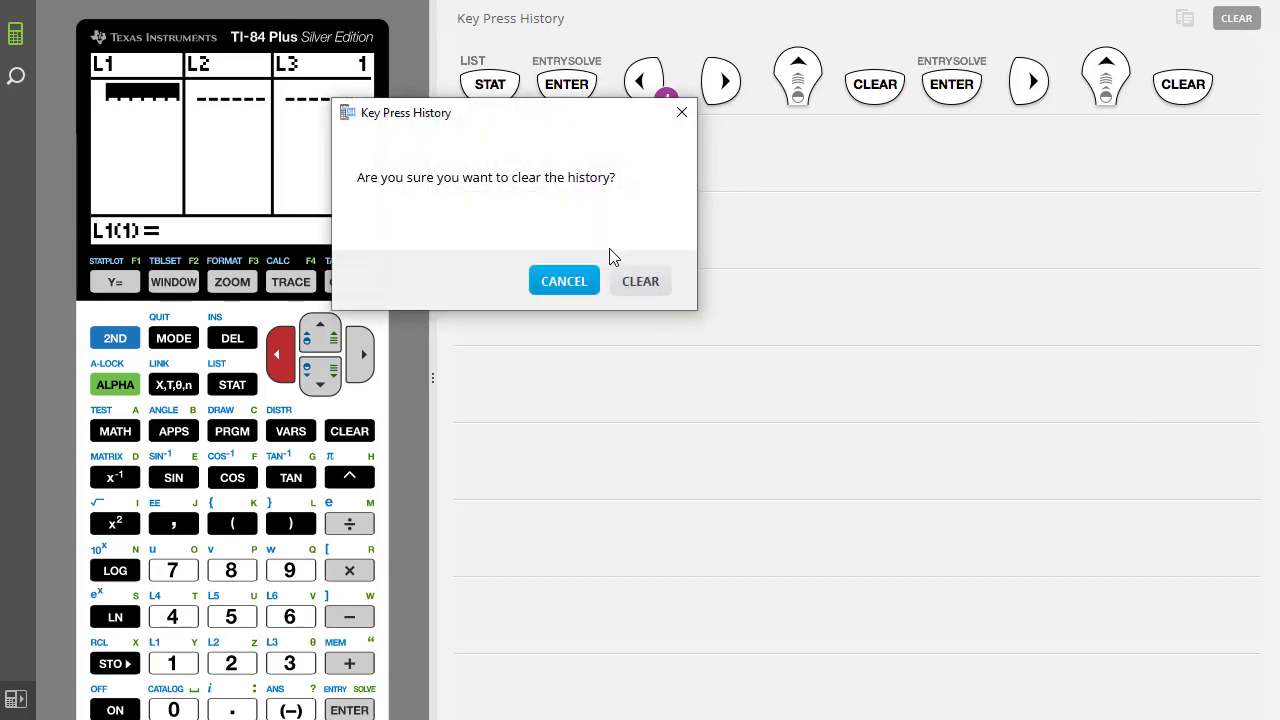
Confirm clearing the key press history and enter 0, 1, 2, 3, 4, 5 into L1
{"action": "left_click", "coordinate": [645, 281]}
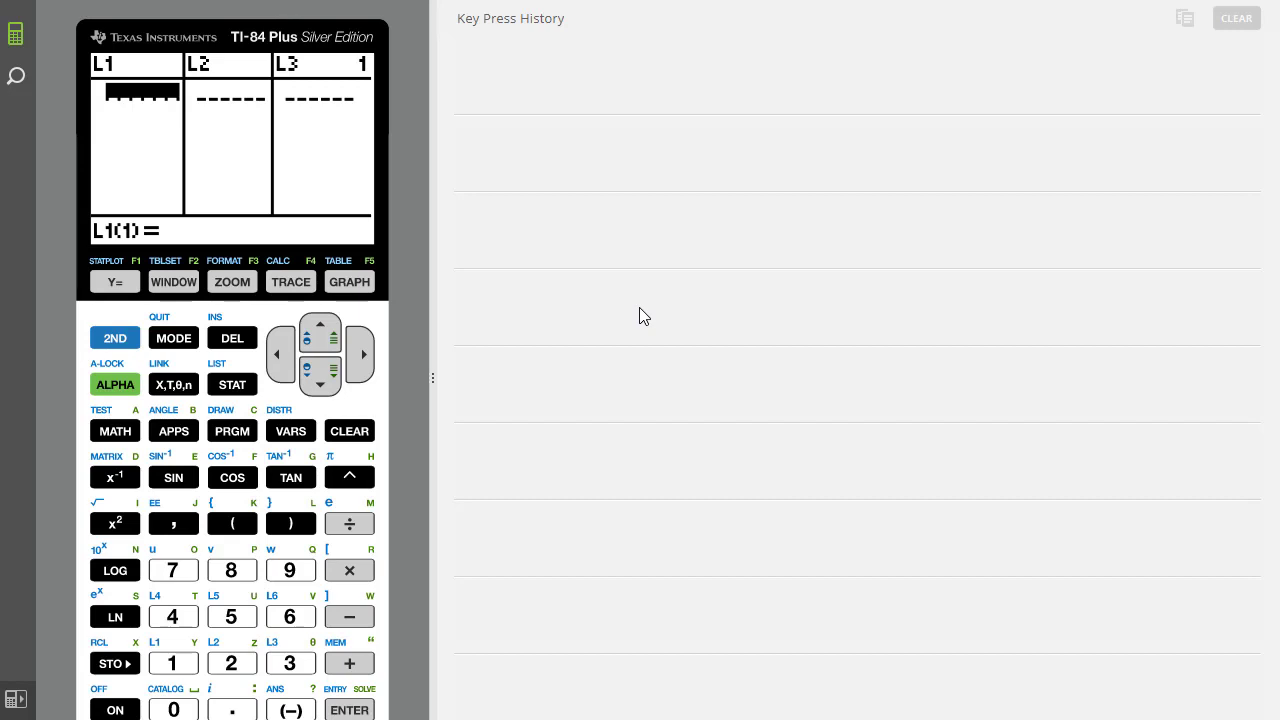
{"action": "type", "text": "0"}
{"action": "key", "text": "Return"}
{"action": "type", "text": "1"}
{"action": "key", "text": "Return"}
{"action": "type", "text": "2"}
{"action": "key", "text": "Return"}
{"action": "type", "text": "3"}
{"action": "key", "text": "Return"}
{"action": "type", "text": "4"}
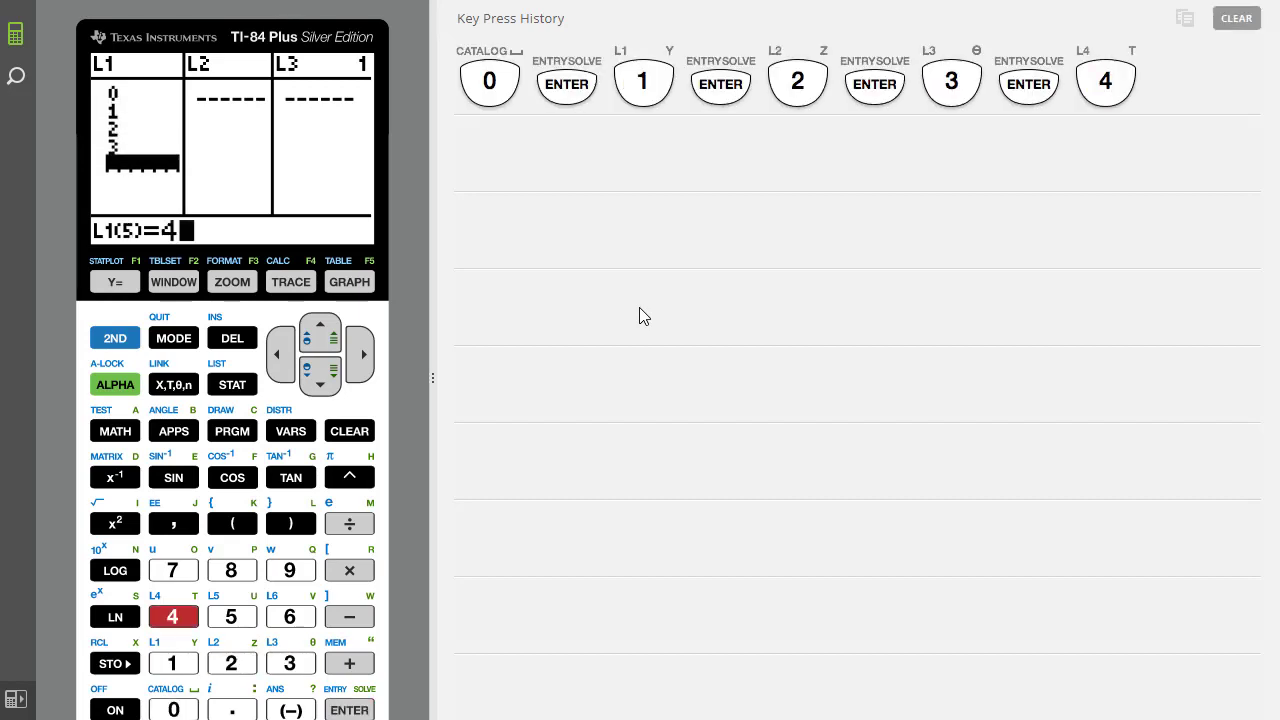
{"action": "key", "text": "Return"}
{"action": "type", "text": "5"}
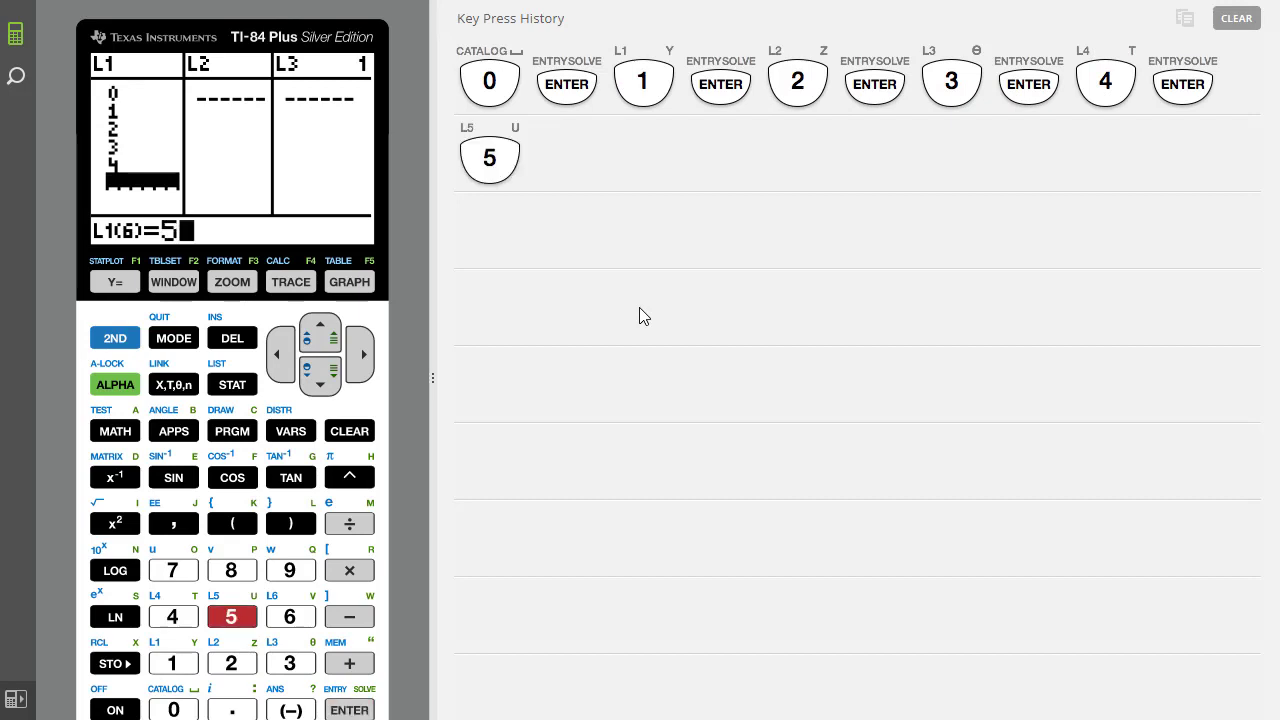
{"action": "key", "text": "Return"}
Enter 20, 40, 75, 150, 297 and 510 into L2
{"action": "key", "text": "Right"}
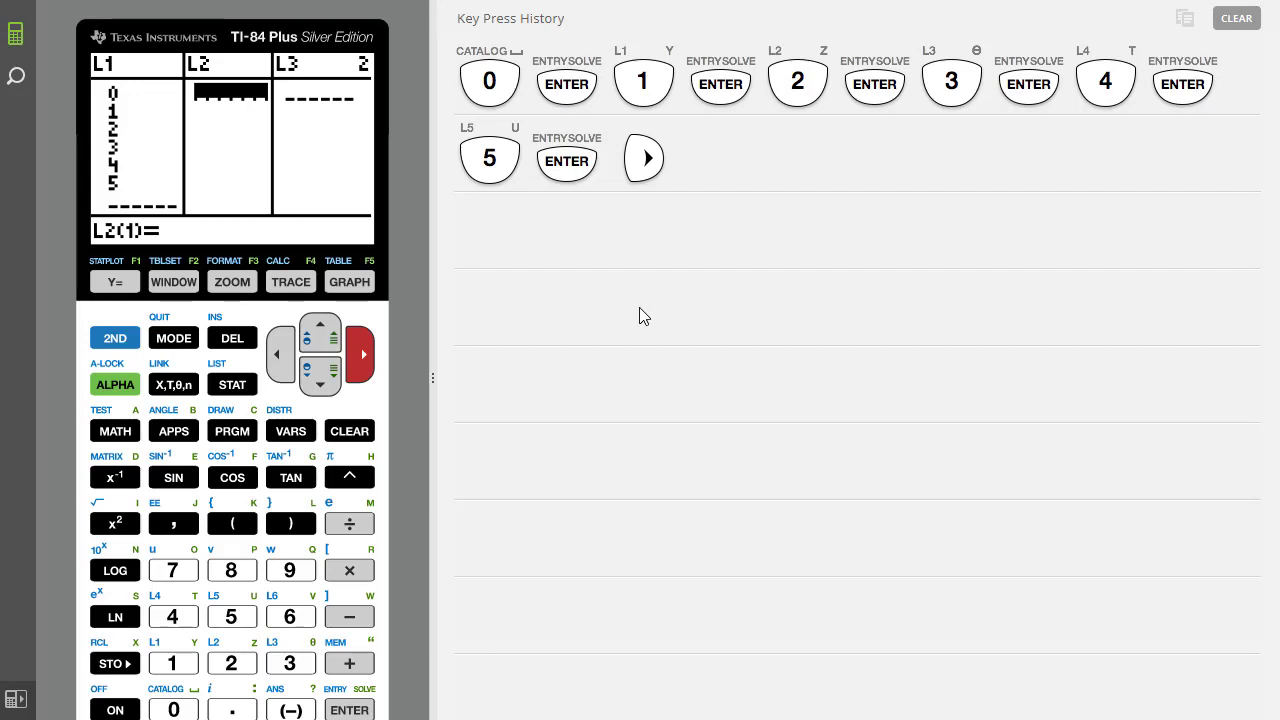
{"action": "type", "text": "20"}
{"action": "key", "text": "Return"}
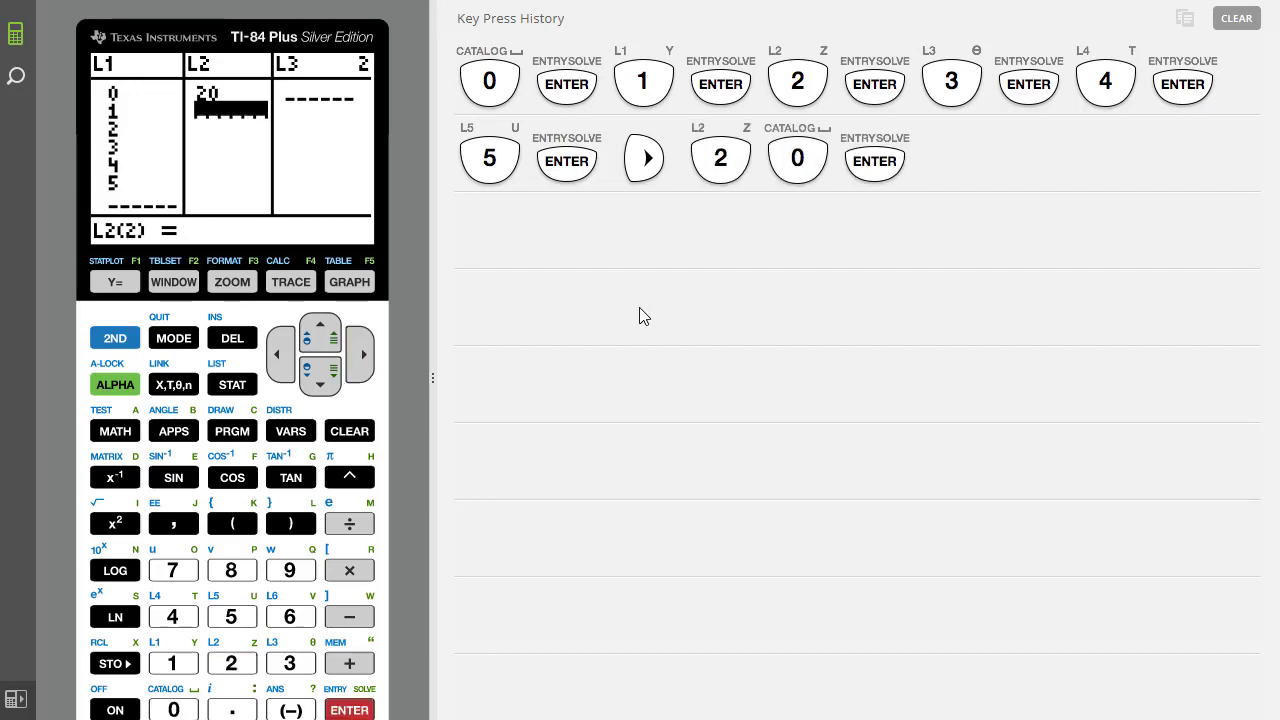
{"action": "type", "text": "40"}
{"action": "key", "text": "Return"}
{"action": "type", "text": "75"}
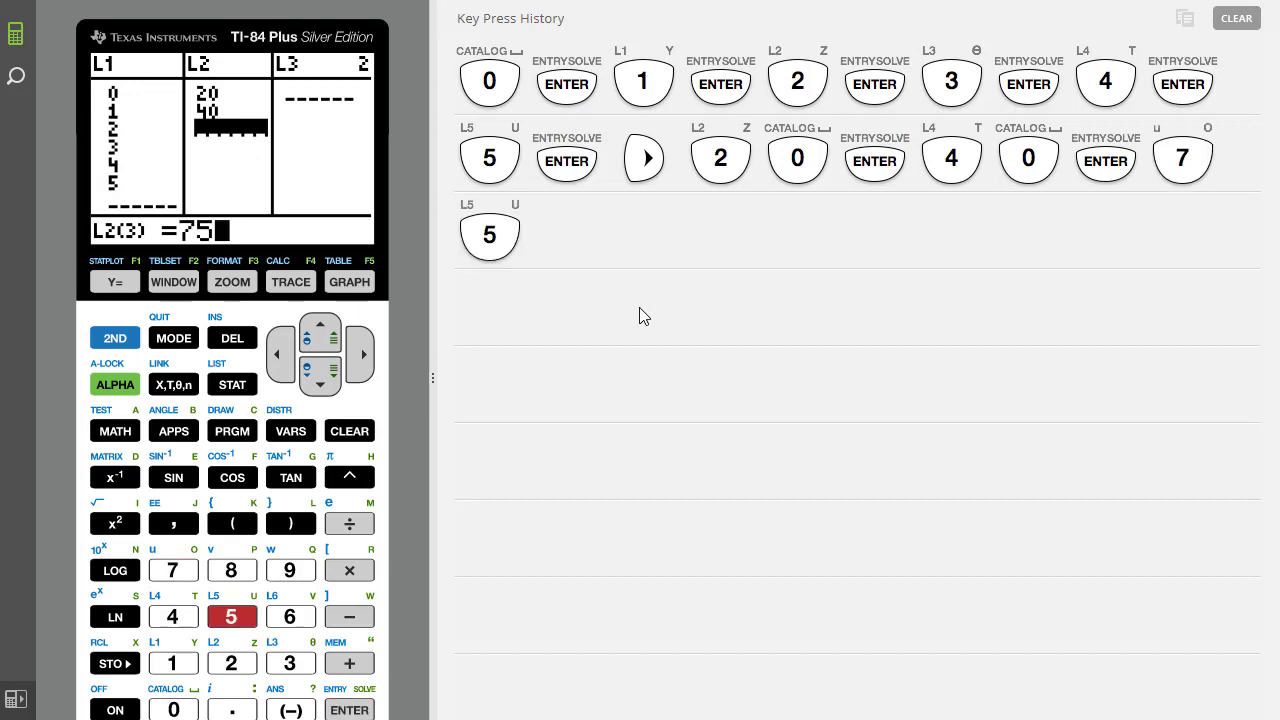
{"action": "key", "text": "Return"}
{"action": "type", "text": "150"}
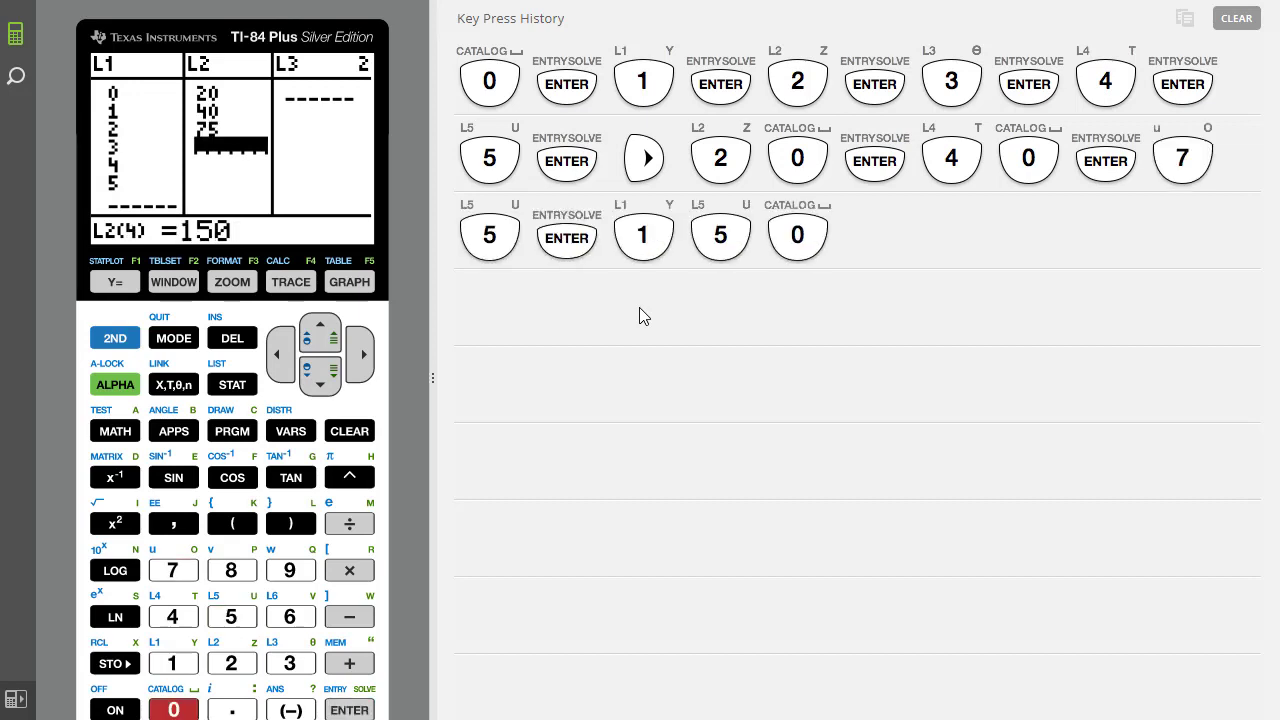
{"action": "key", "text": "Return"}
{"action": "type", "text": "297"}
{"action": "key", "text": "Return"}
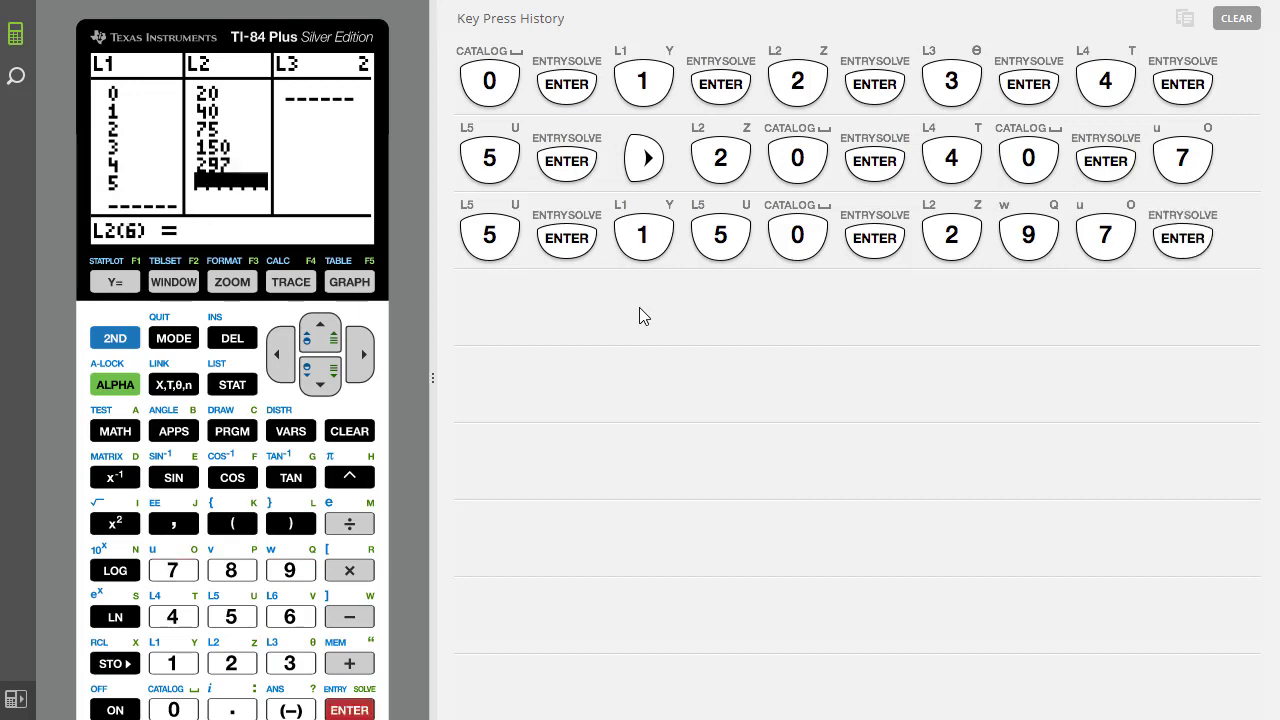
{"action": "type", "text": "510"}
{"action": "key", "text": "Return"}
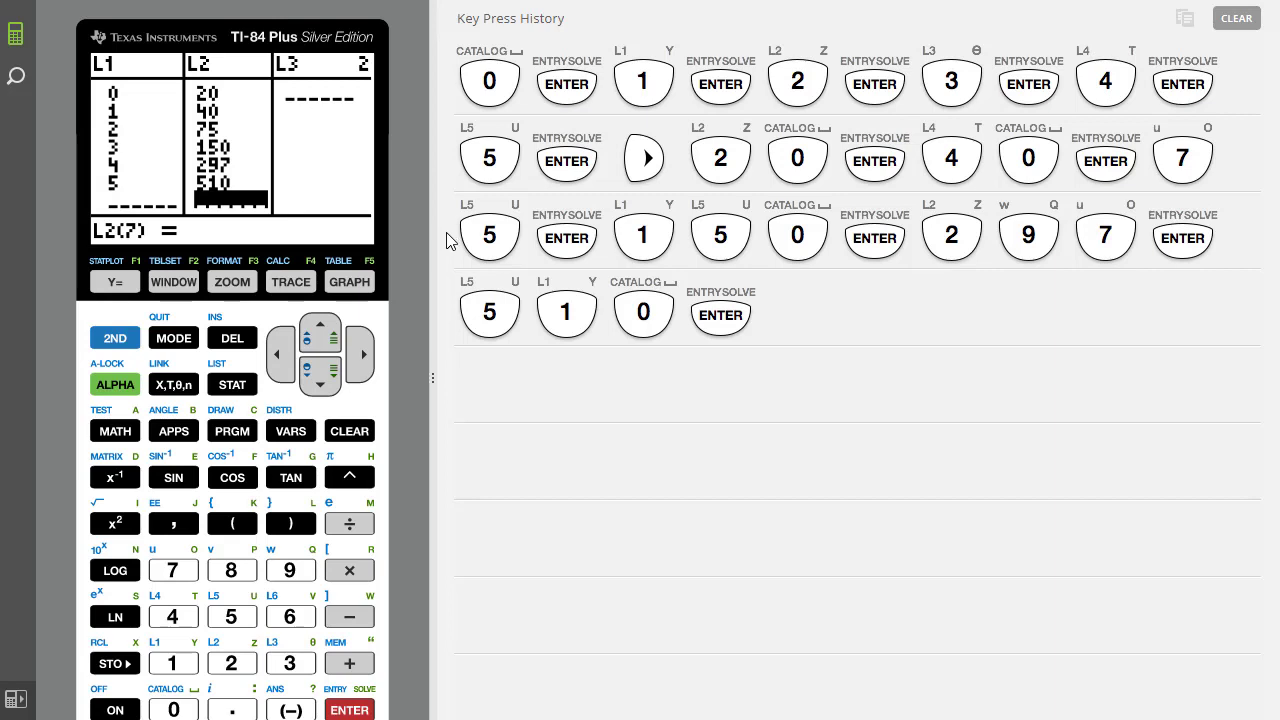
Clear the key press history and open the Plot1 settings from the STAT PLOT menu
{"action": "left_click", "coordinate": [1236, 18]}
{"action": "left_click", "coordinate": [634, 284]}
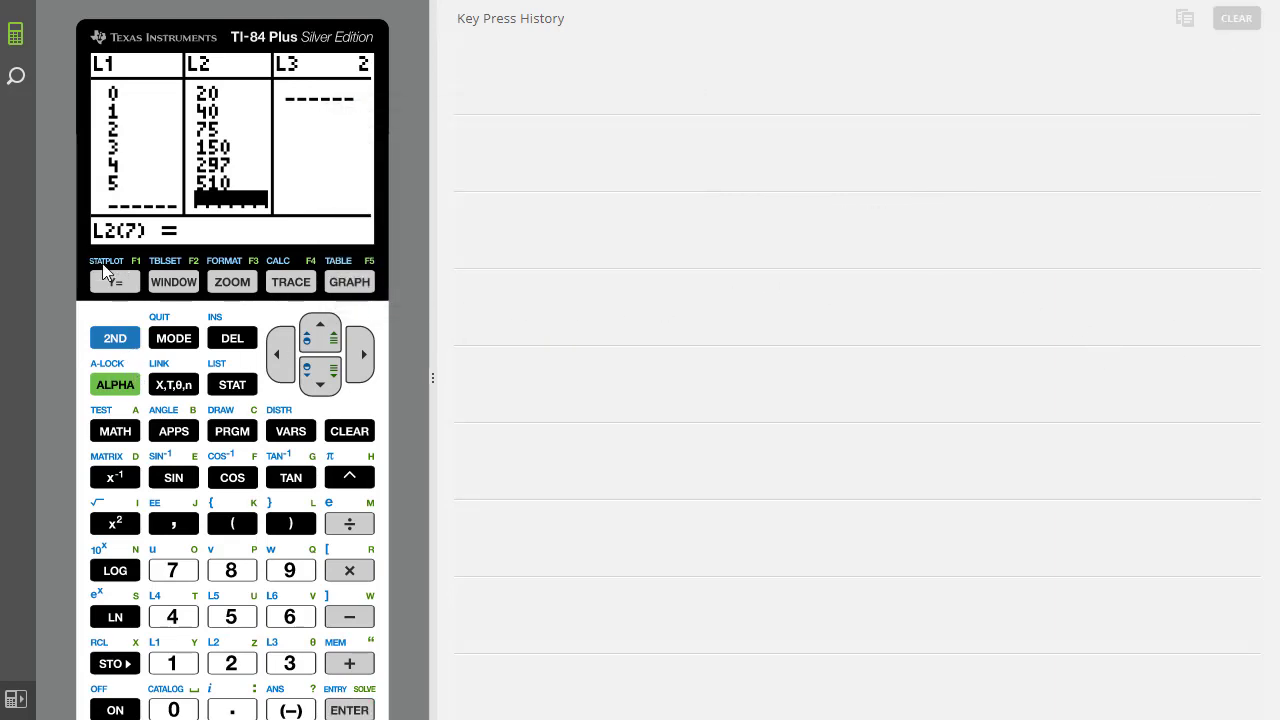
{"action": "left_click", "coordinate": [118, 343]}
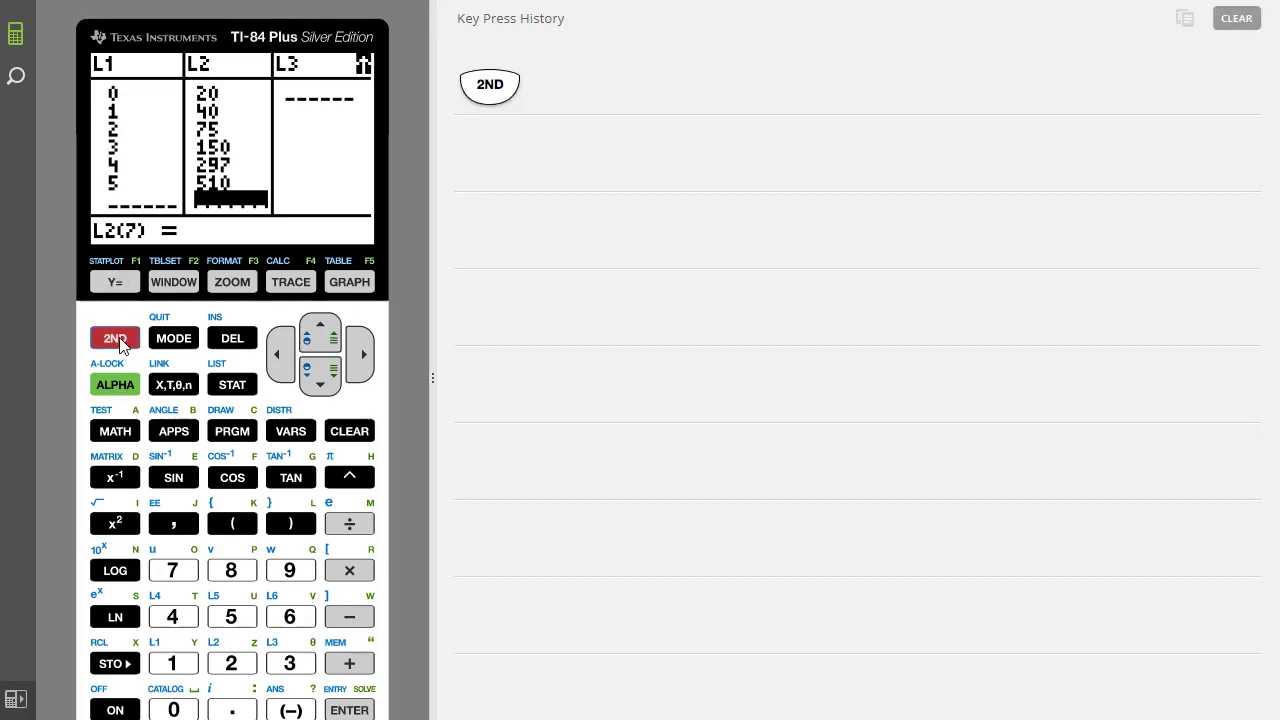
{"action": "left_click", "coordinate": [118, 281]}
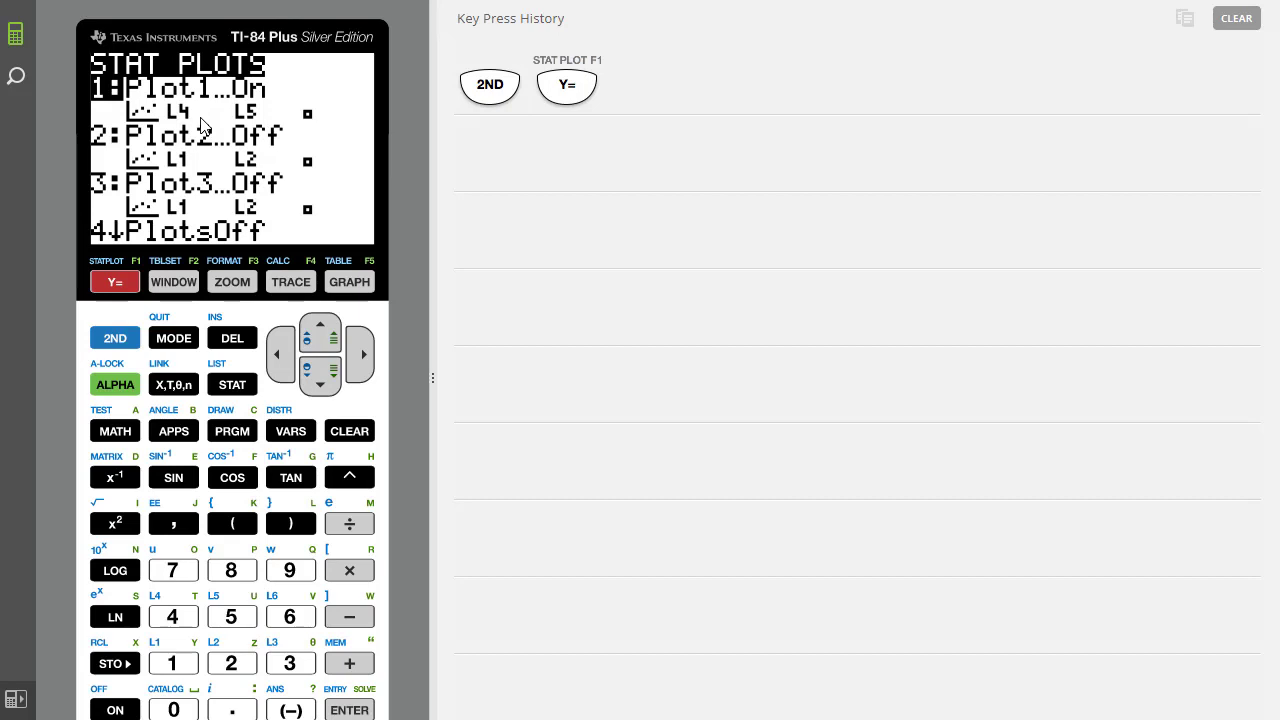
{"action": "left_click", "coordinate": [344, 708]}
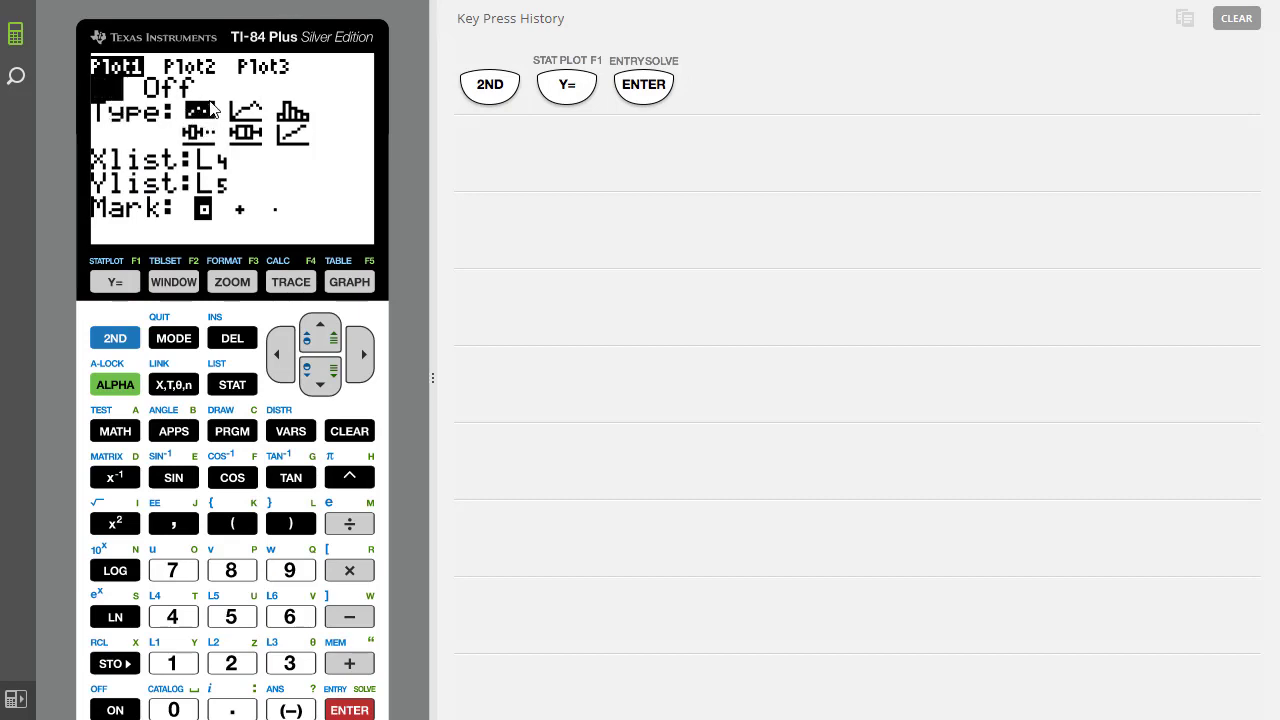
{"action": "left_click", "coordinate": [324, 392]}
{"action": "left_click", "coordinate": [324, 392]}
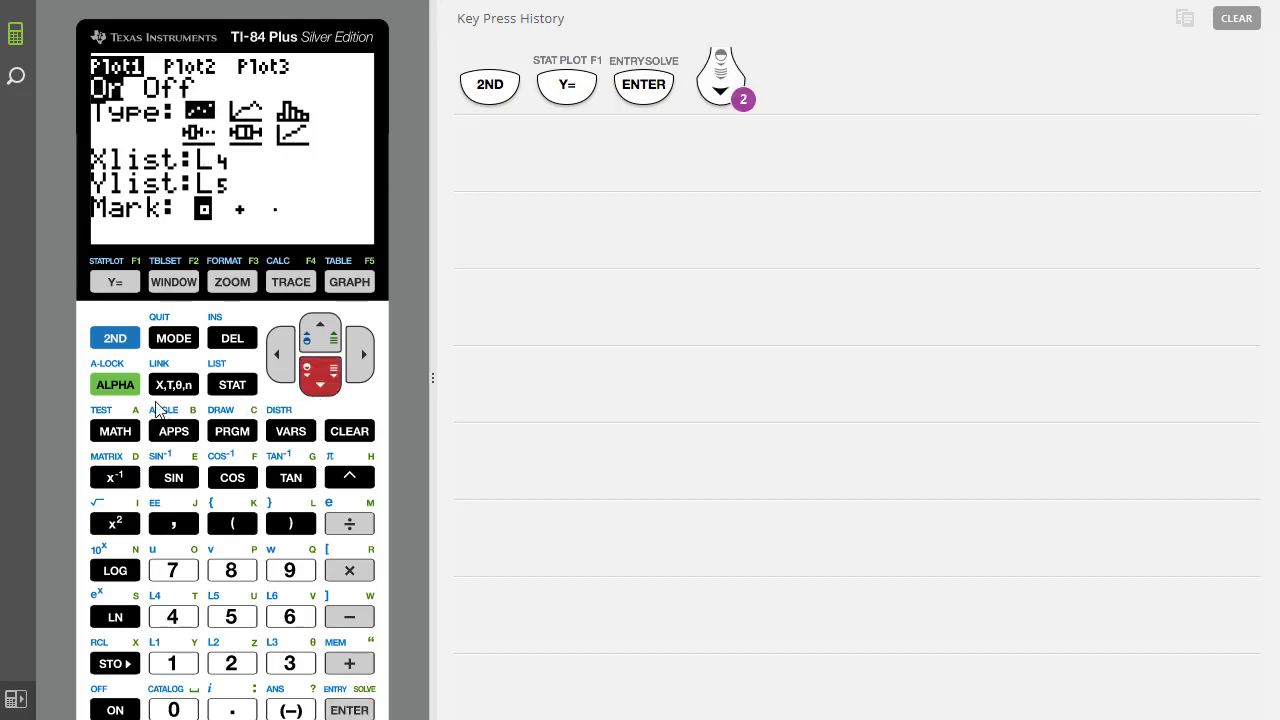
Set Plot1's Xlist to L1 and Ylist to L2
{"action": "left_click", "coordinate": [118, 340]}
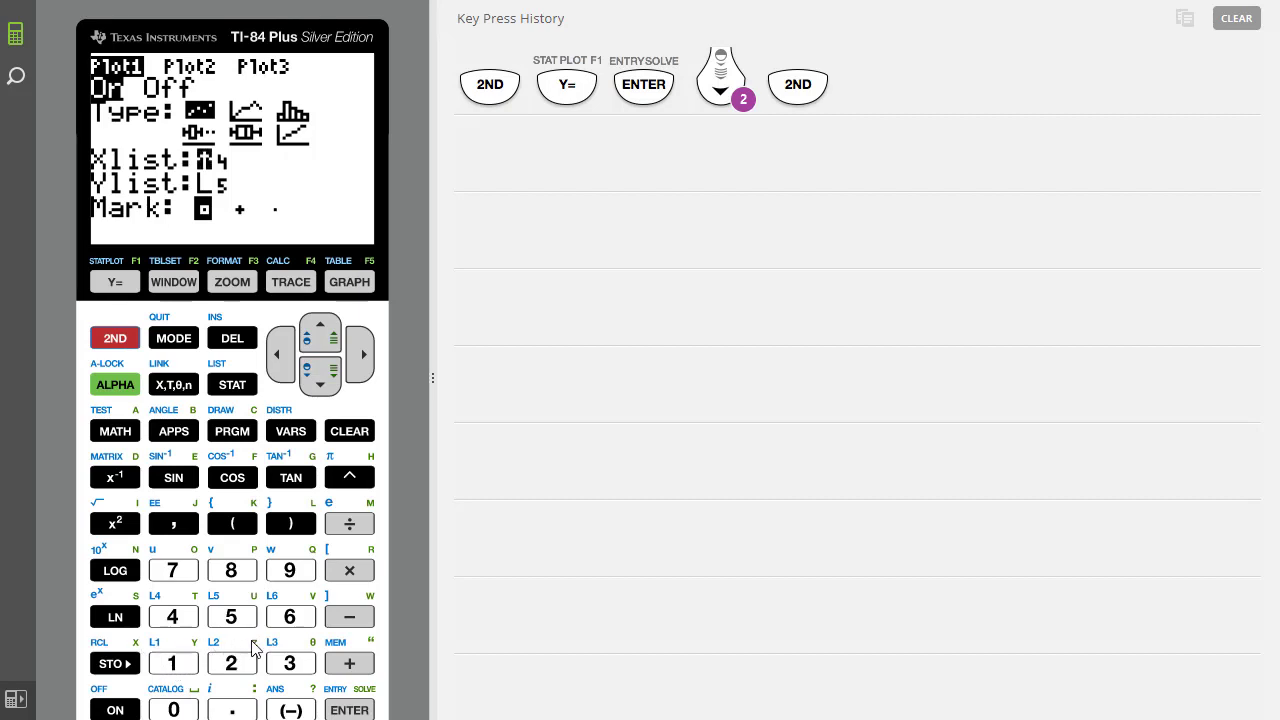
{"action": "left_click", "coordinate": [165, 665]}
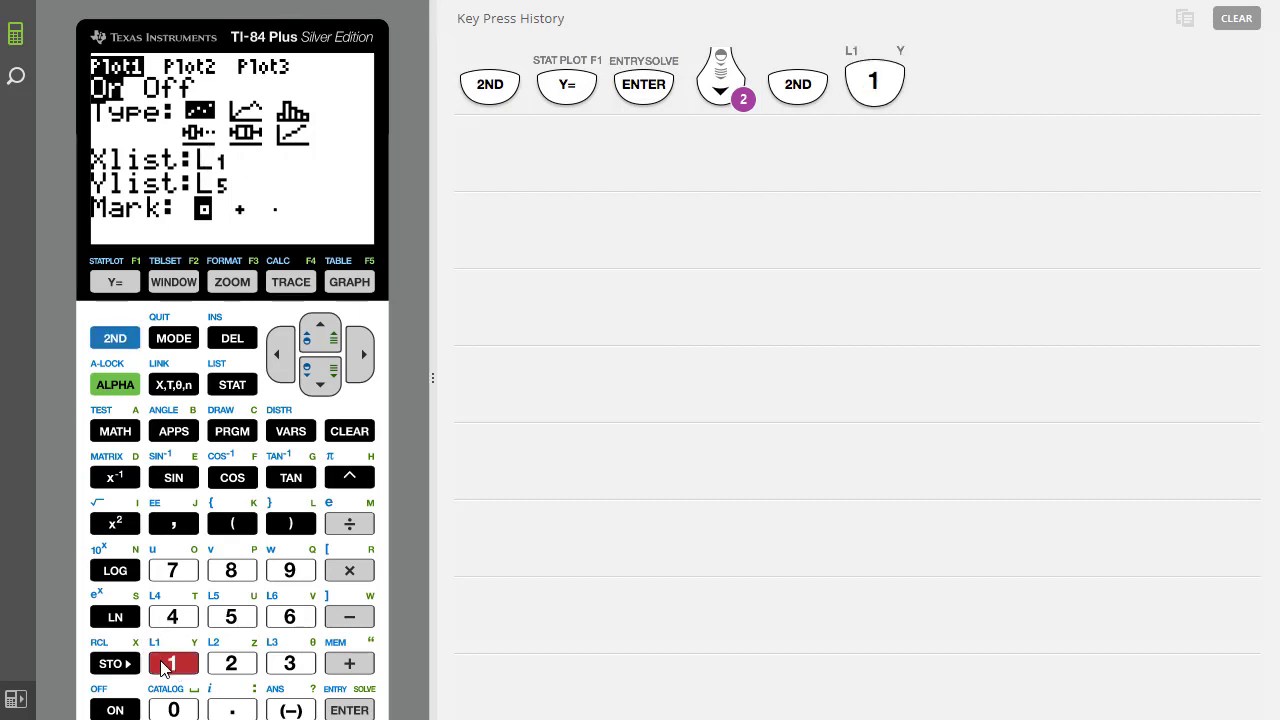
{"action": "left_click", "coordinate": [319, 390]}
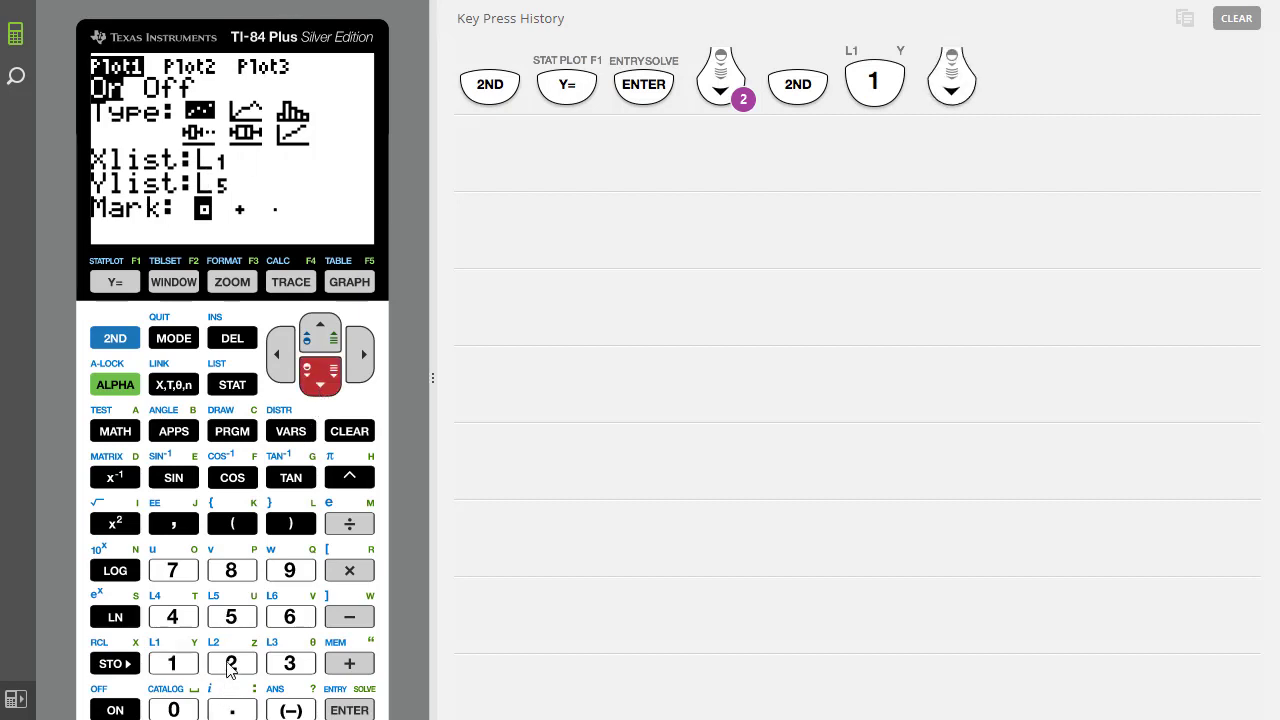
{"action": "left_click", "coordinate": [116, 339]}
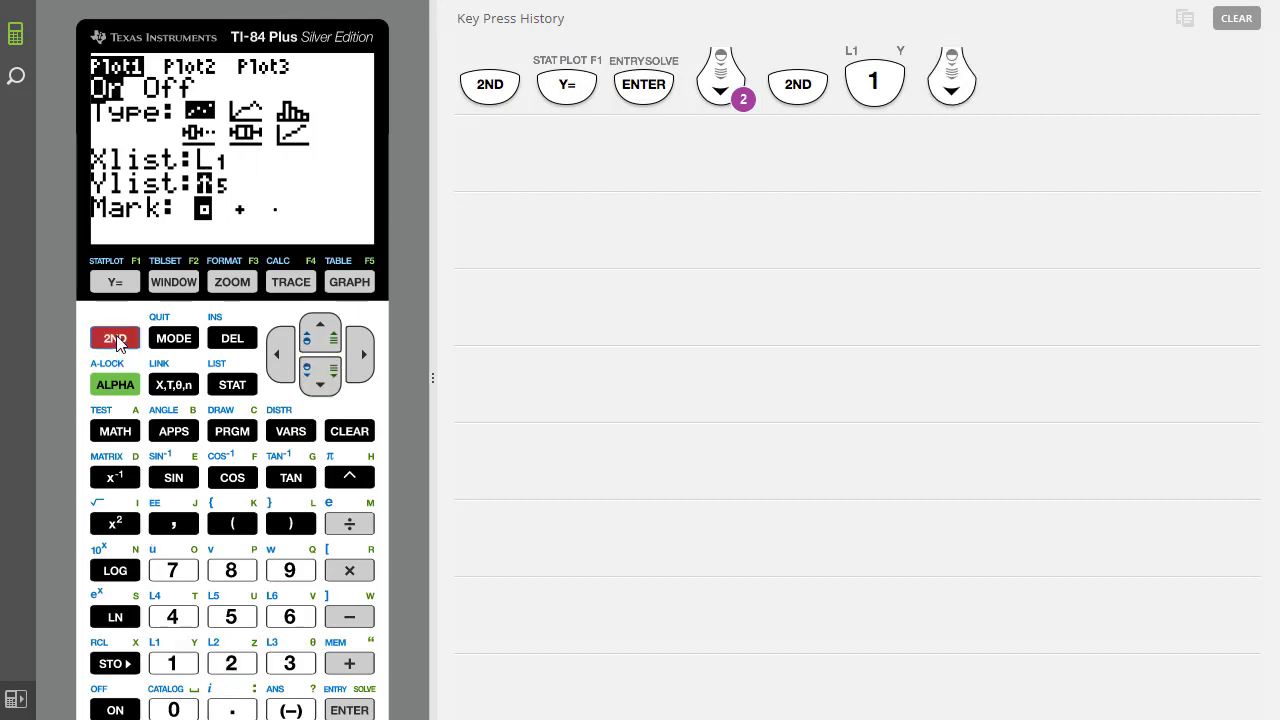
{"action": "left_click", "coordinate": [240, 663]}
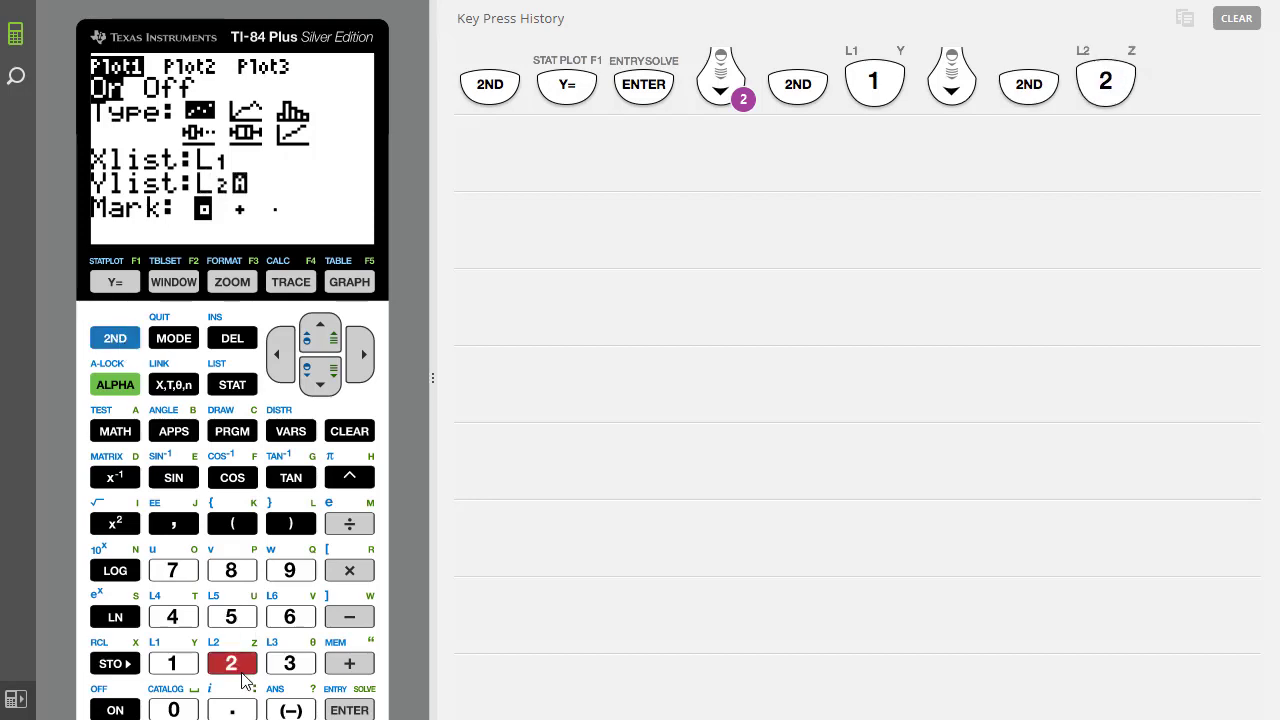
{"action": "left_click", "coordinate": [318, 385]}
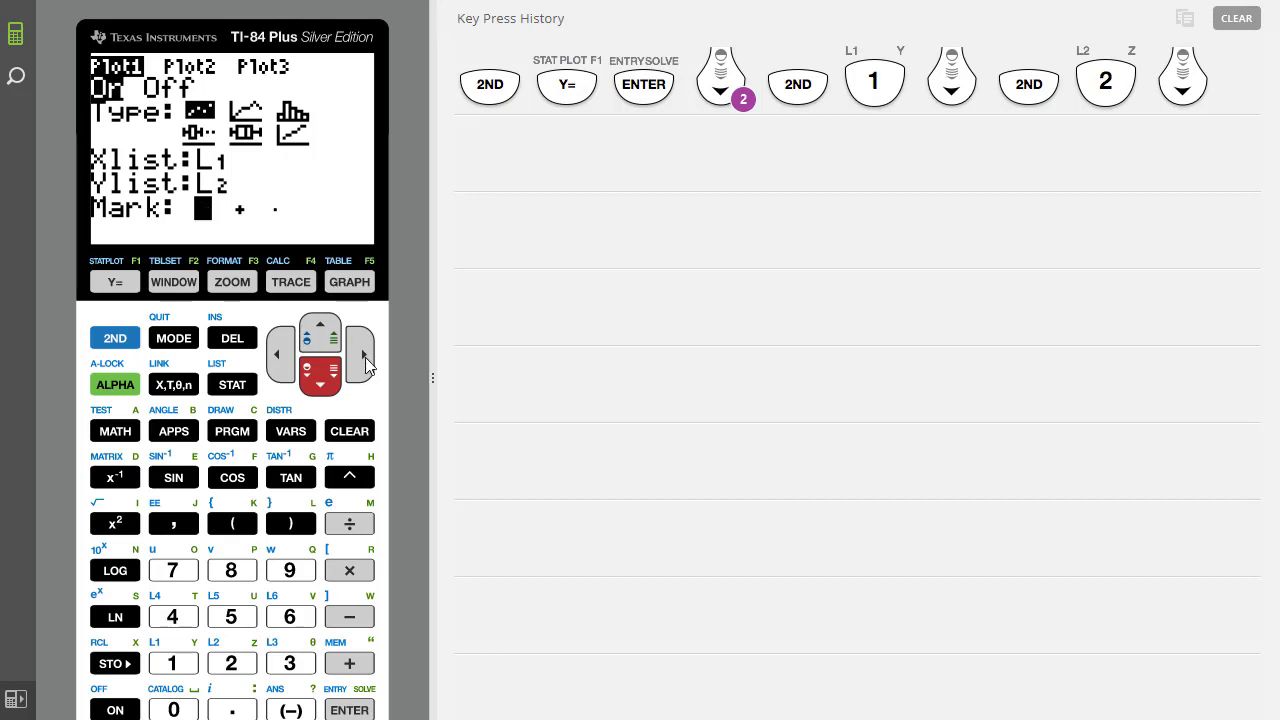
Check the Y= editor is empty, then graph the L1/L2 scatter plot
{"action": "left_click", "coordinate": [124, 283]}
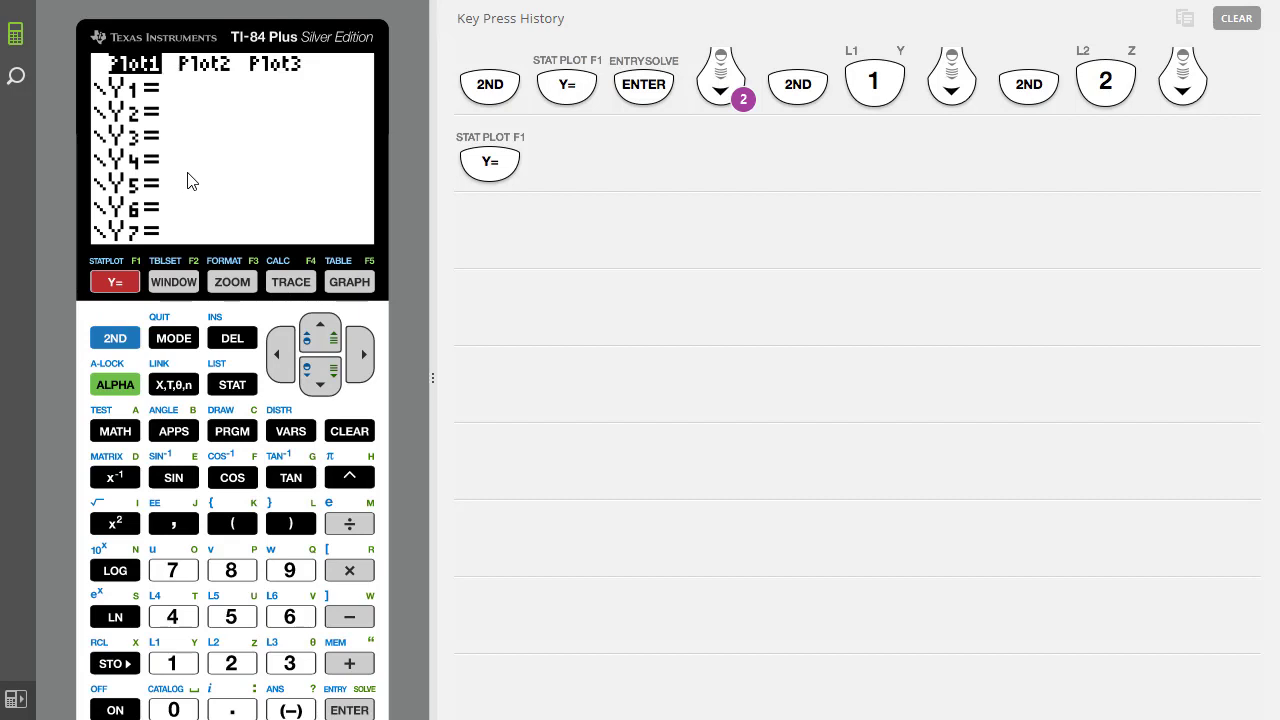
{"action": "left_click", "coordinate": [337, 286]}
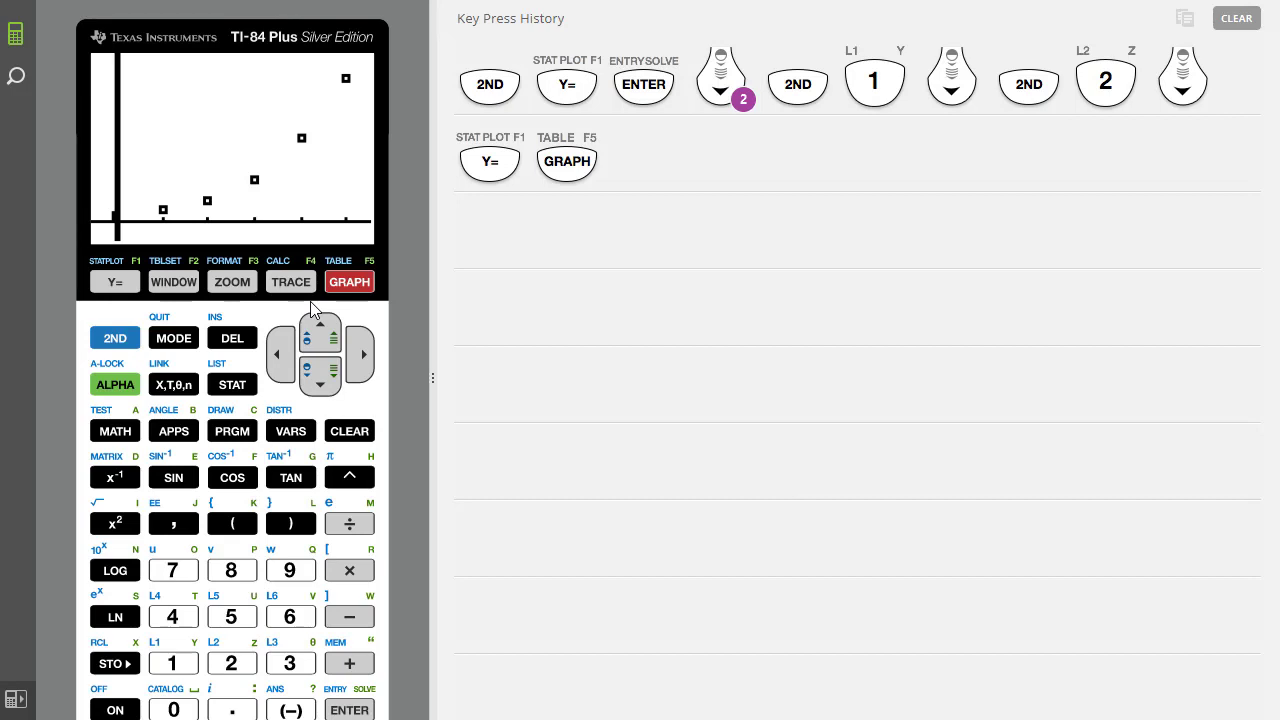
Apply 9:ZoomStat to fit the window to the data, then request clearing the key press history
{"action": "left_click", "coordinate": [234, 284]}
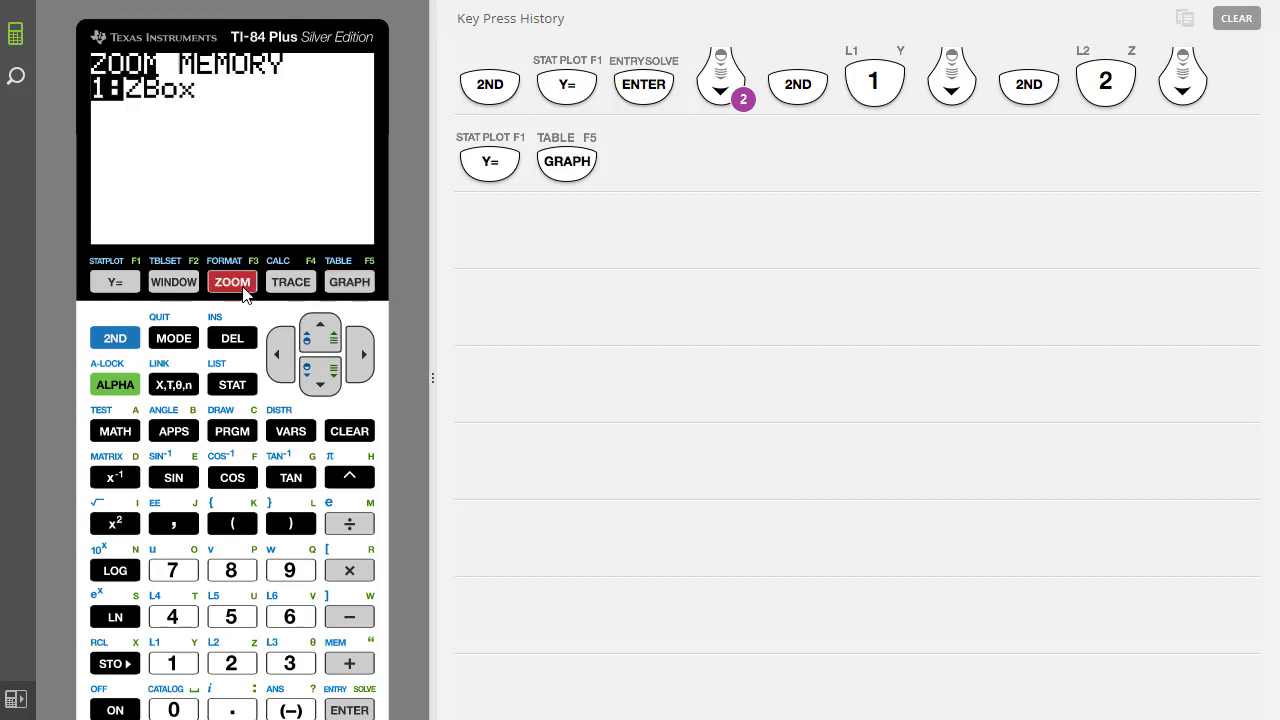
{"action": "left_click", "coordinate": [320, 391]}
{"action": "left_click", "coordinate": [320, 391]}
{"action": "left_click", "coordinate": [320, 391]}
{"action": "left_click", "coordinate": [320, 391]}
{"action": "left_click", "coordinate": [320, 391]}
{"action": "left_click", "coordinate": [320, 391]}
{"action": "left_click", "coordinate": [320, 391]}
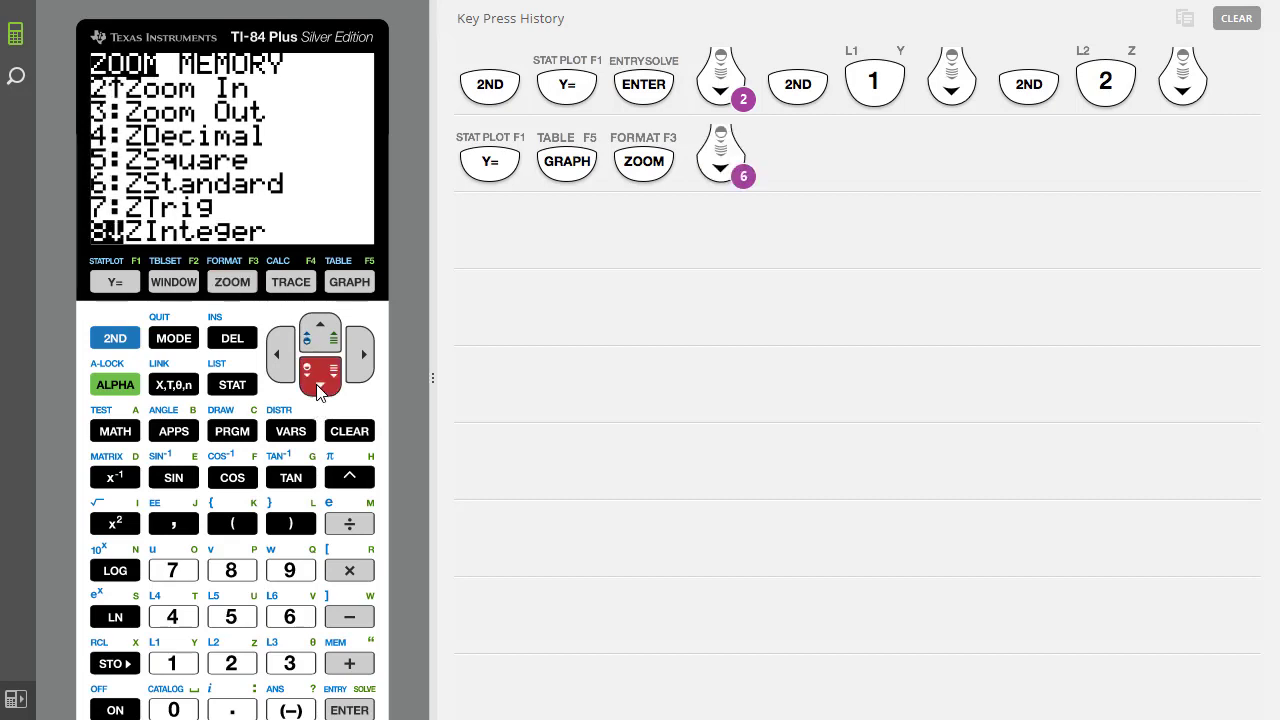
{"action": "left_click", "coordinate": [320, 388]}
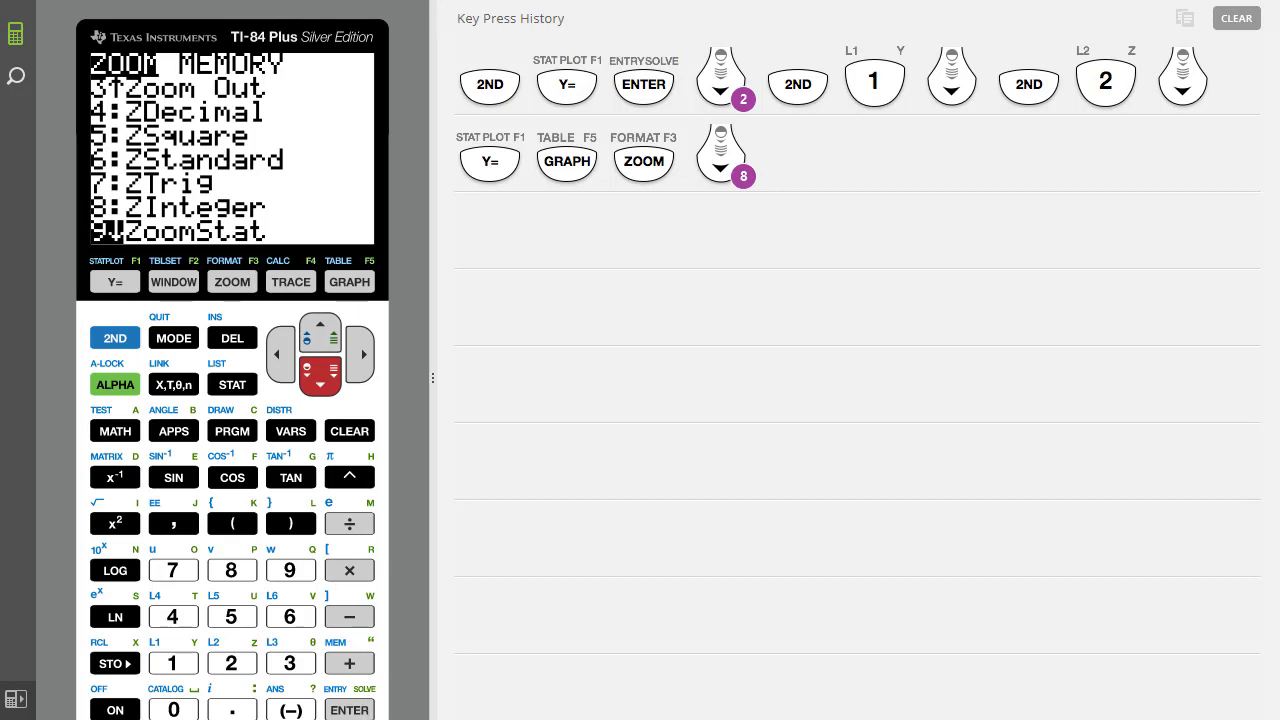
{"action": "left_click", "coordinate": [350, 710]}
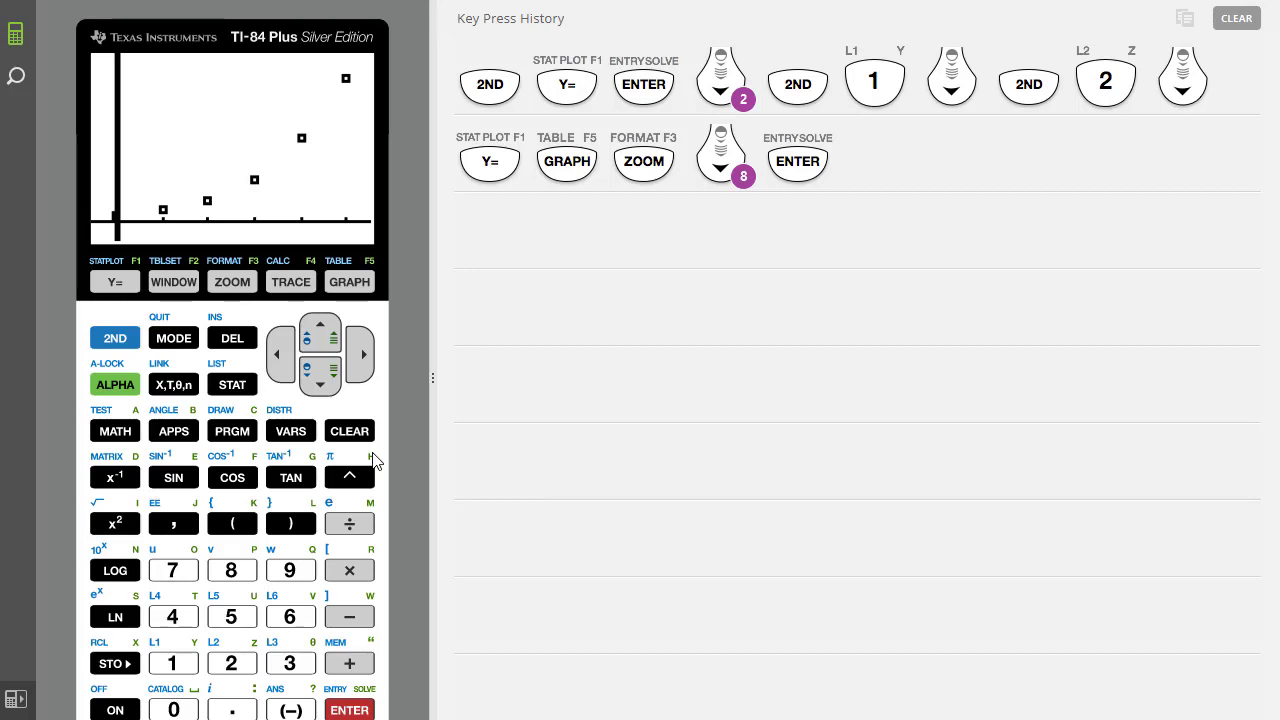
{"action": "left_click", "coordinate": [1237, 18]}
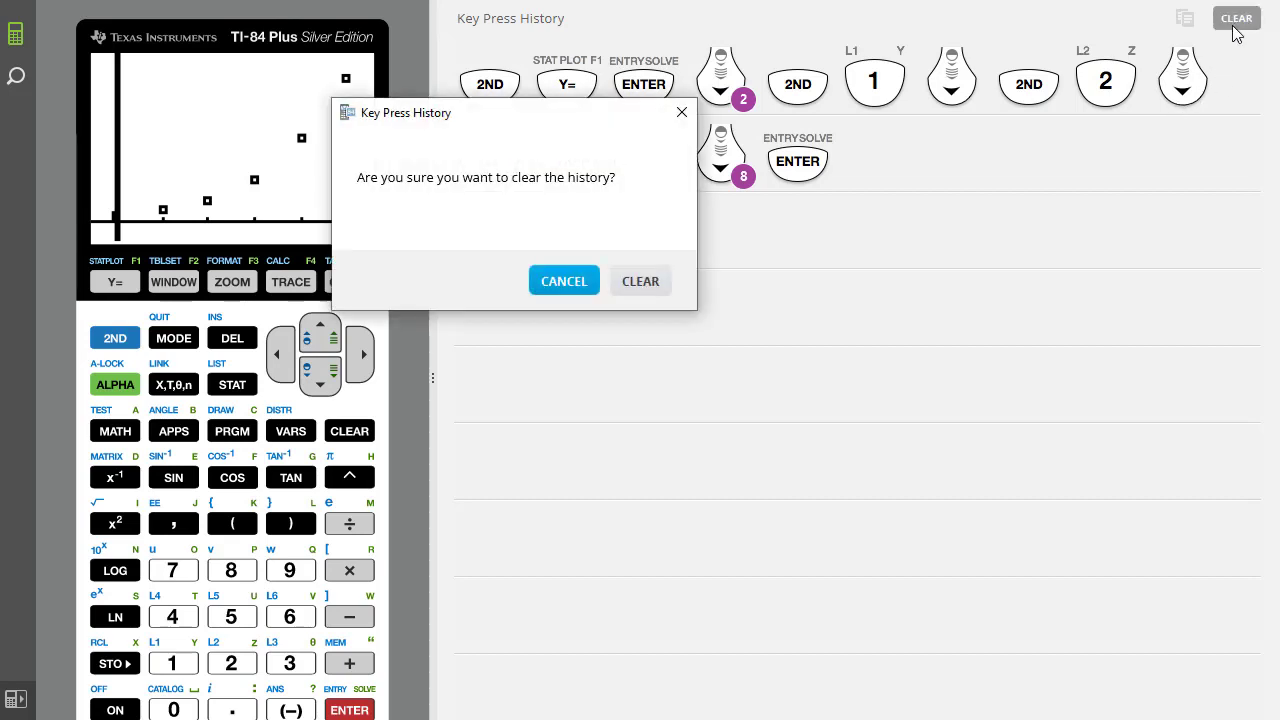
Confirm clearing the history and open the ExpReg setup from STAT CALC option 0
{"action": "left_click", "coordinate": [627, 285]}
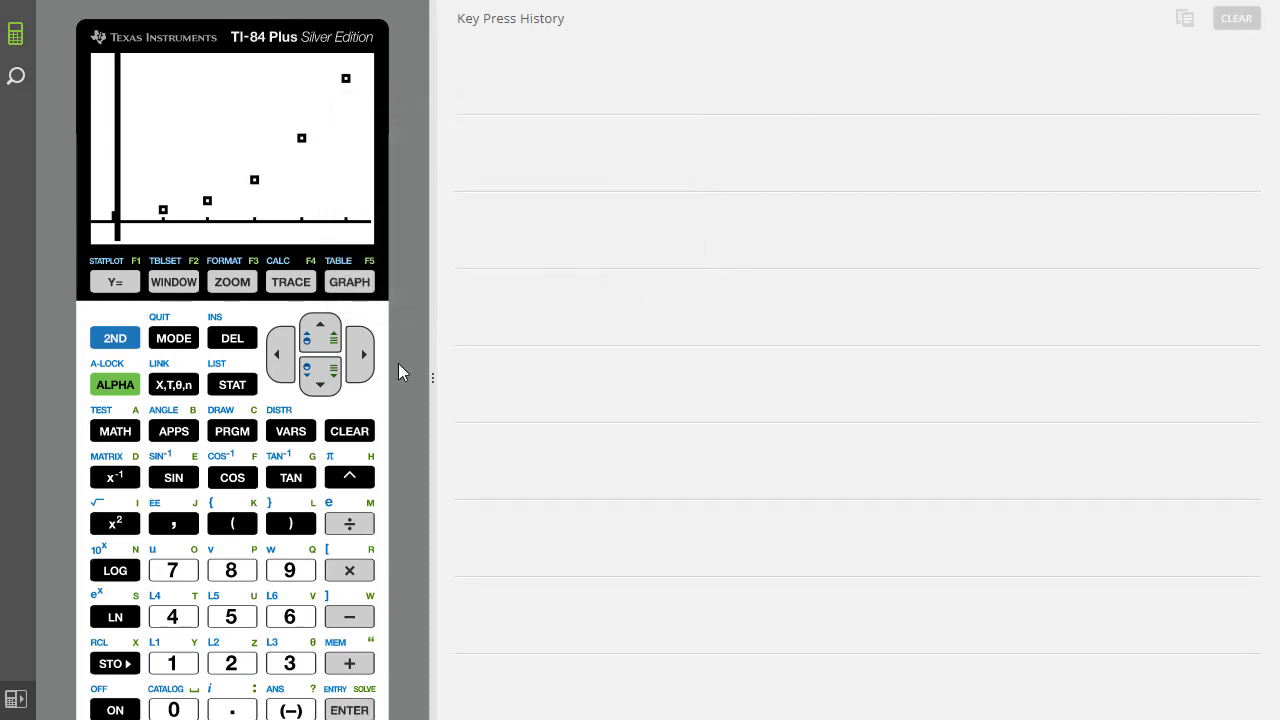
{"action": "left_click", "coordinate": [224, 396]}
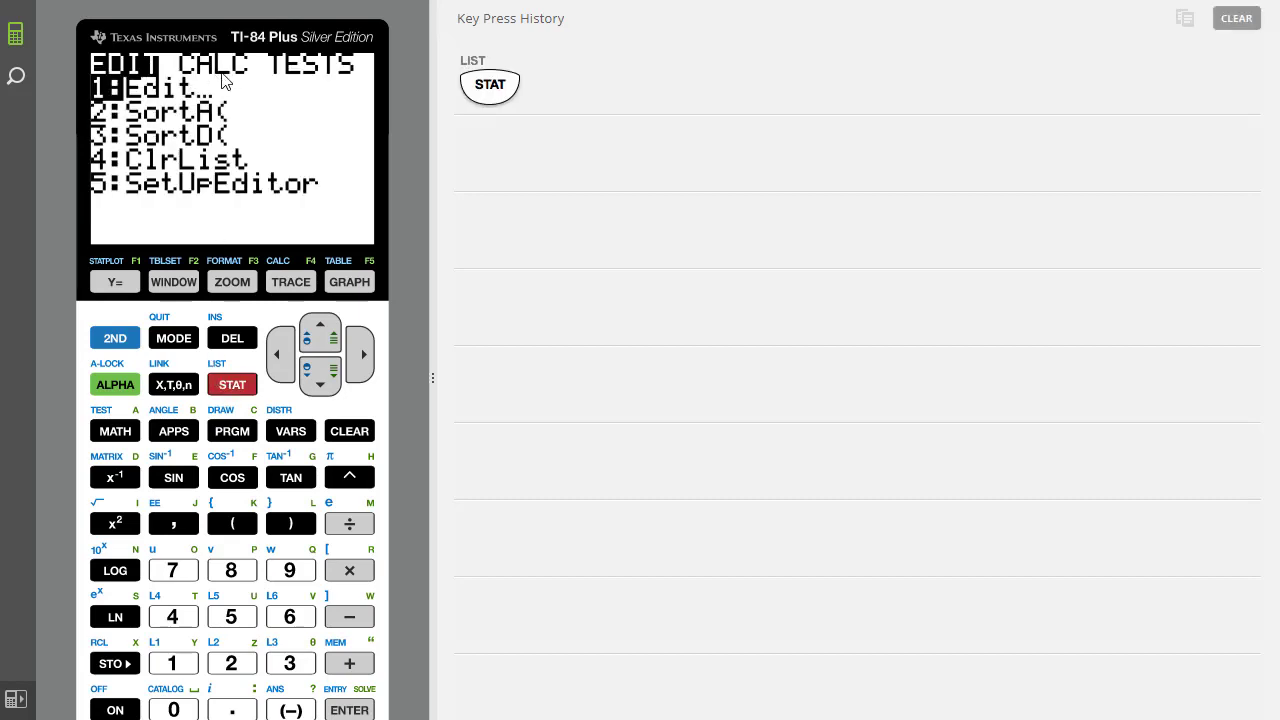
{"action": "left_click", "coordinate": [364, 358]}
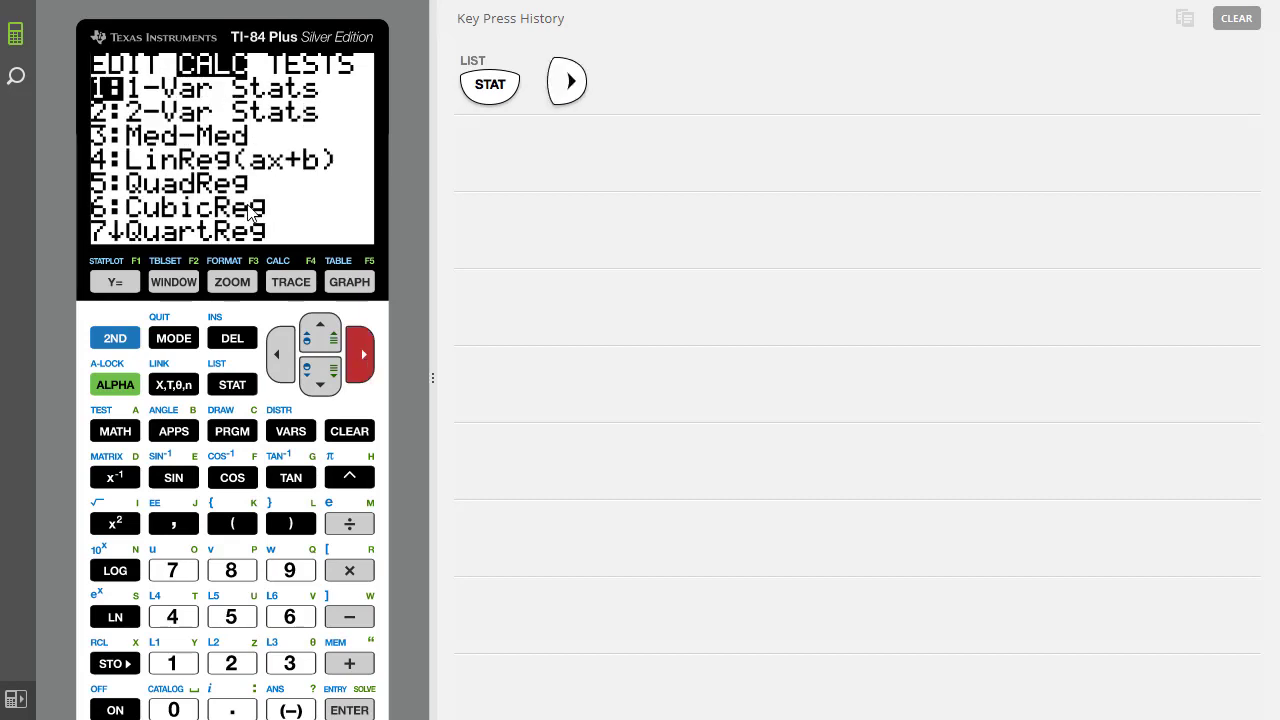
{"action": "left_click", "coordinate": [322, 383]}
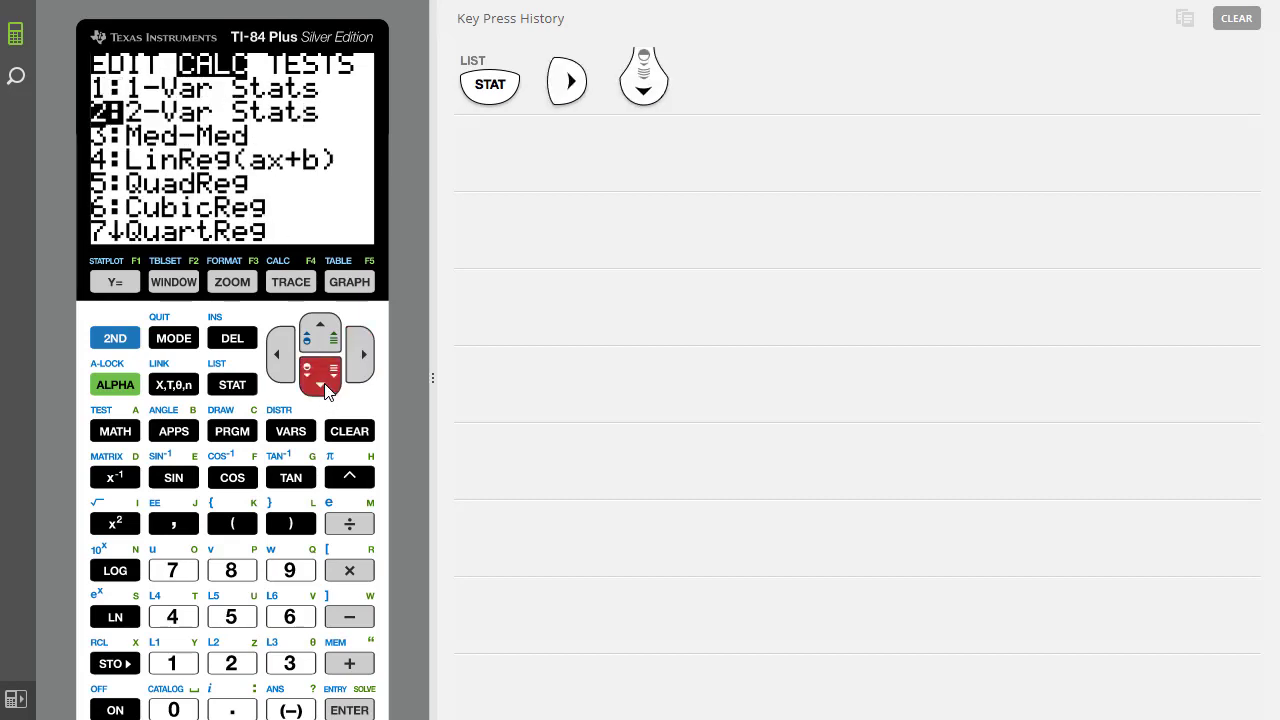
{"action": "double_click", "coordinate": [325, 390]}
{"action": "left_click", "coordinate": [325, 390]}
{"action": "left_click", "coordinate": [325, 390]}
{"action": "left_click", "coordinate": [325, 390]}
{"action": "left_click", "coordinate": [325, 390]}
{"action": "left_click", "coordinate": [325, 390]}
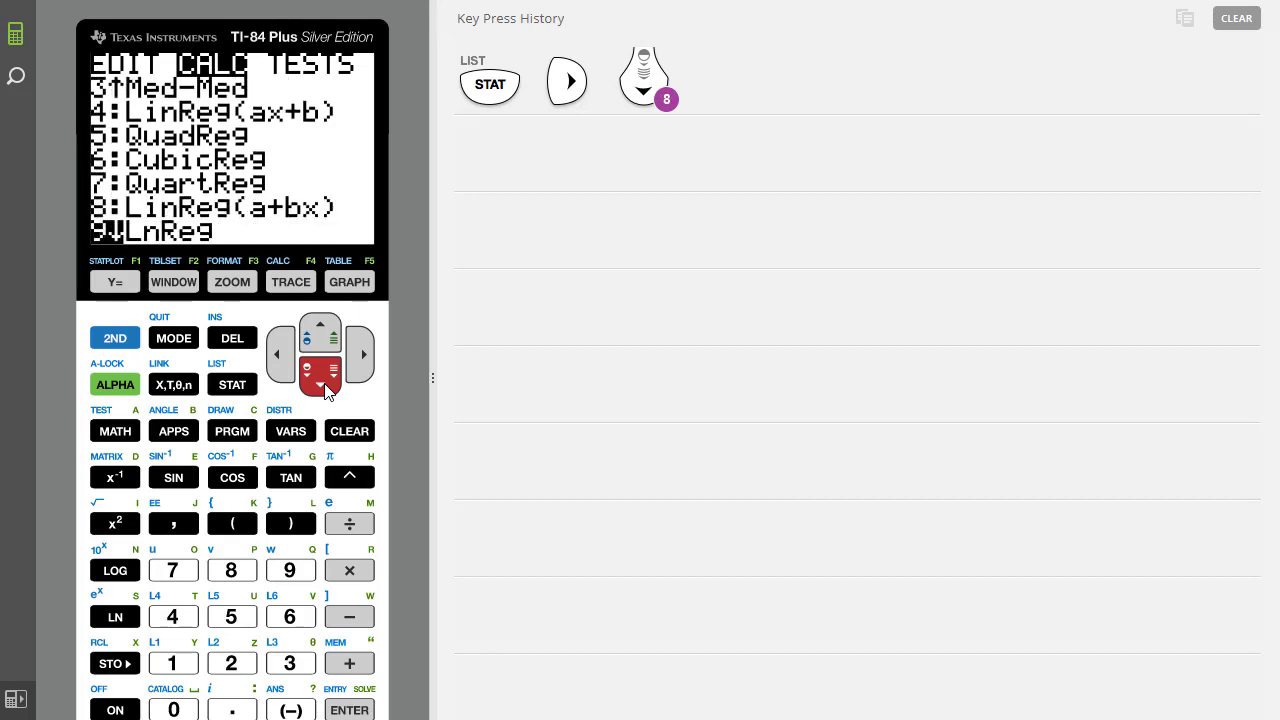
{"action": "left_click", "coordinate": [325, 390]}
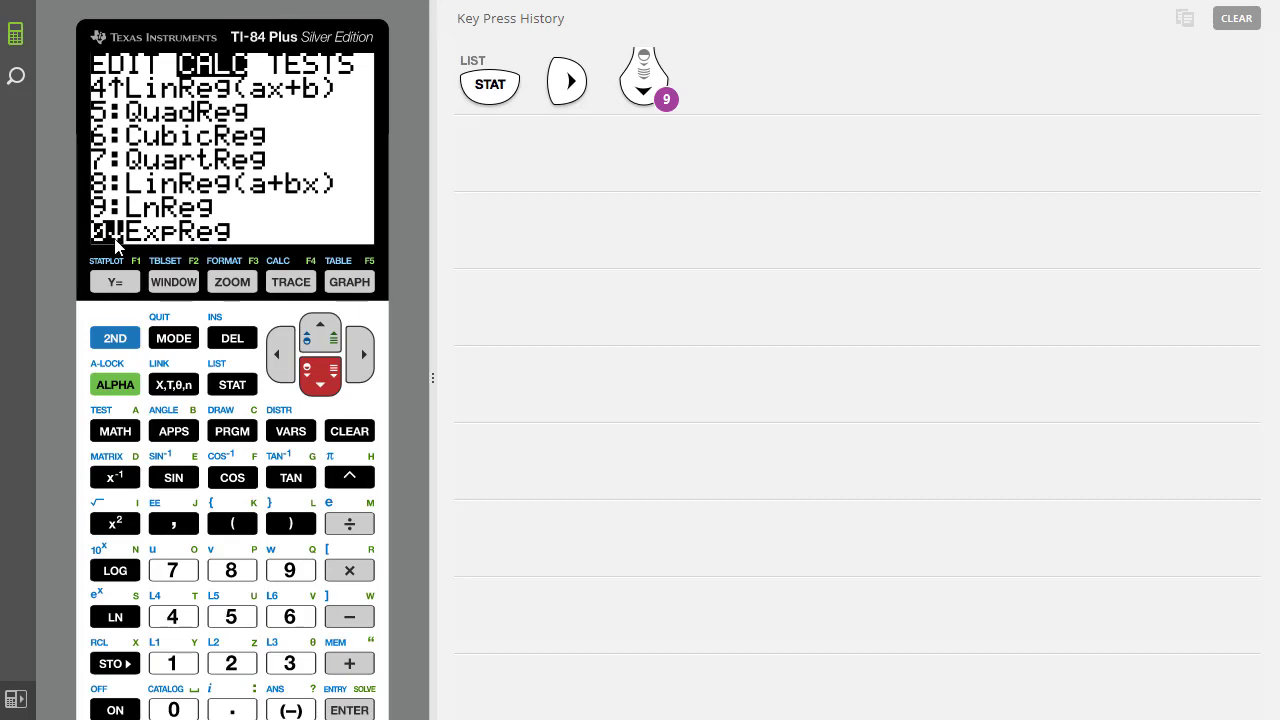
{"action": "left_click", "coordinate": [365, 710]}
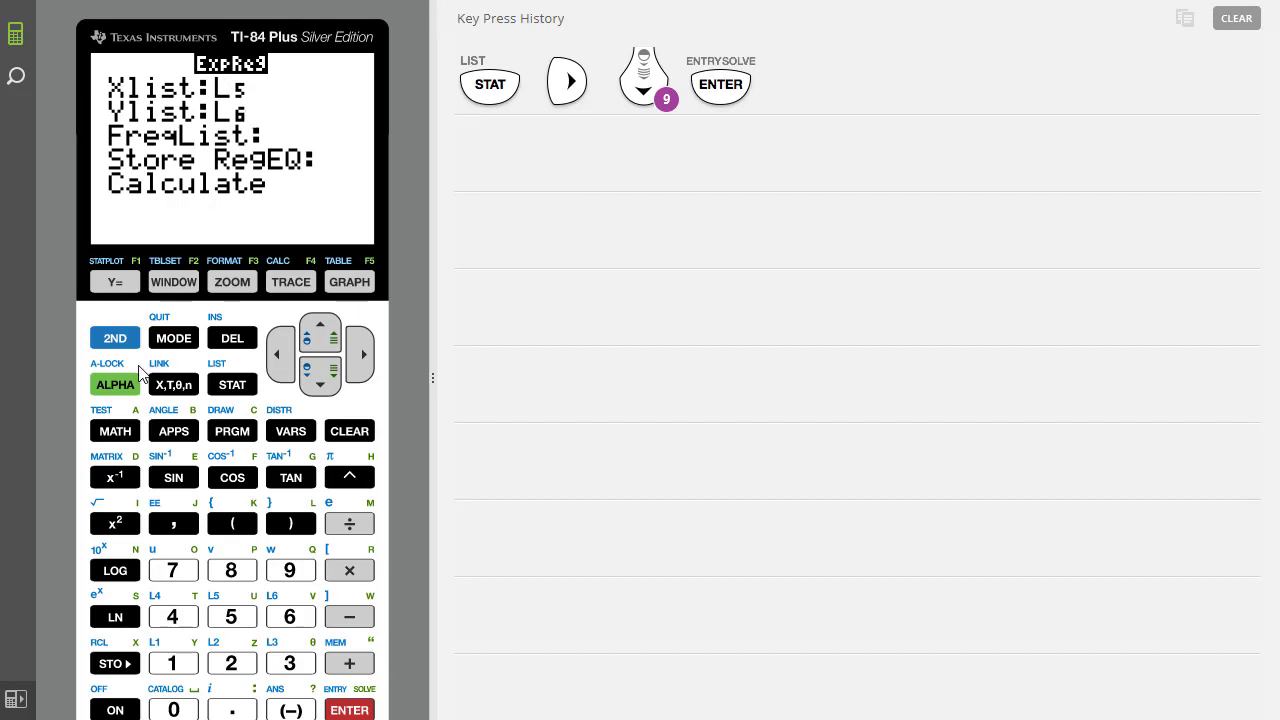
Set ExpReg's Xlist to L1 and Ylist to L2, moving down to Store RegEQ
{"action": "left_click", "coordinate": [126, 338]}
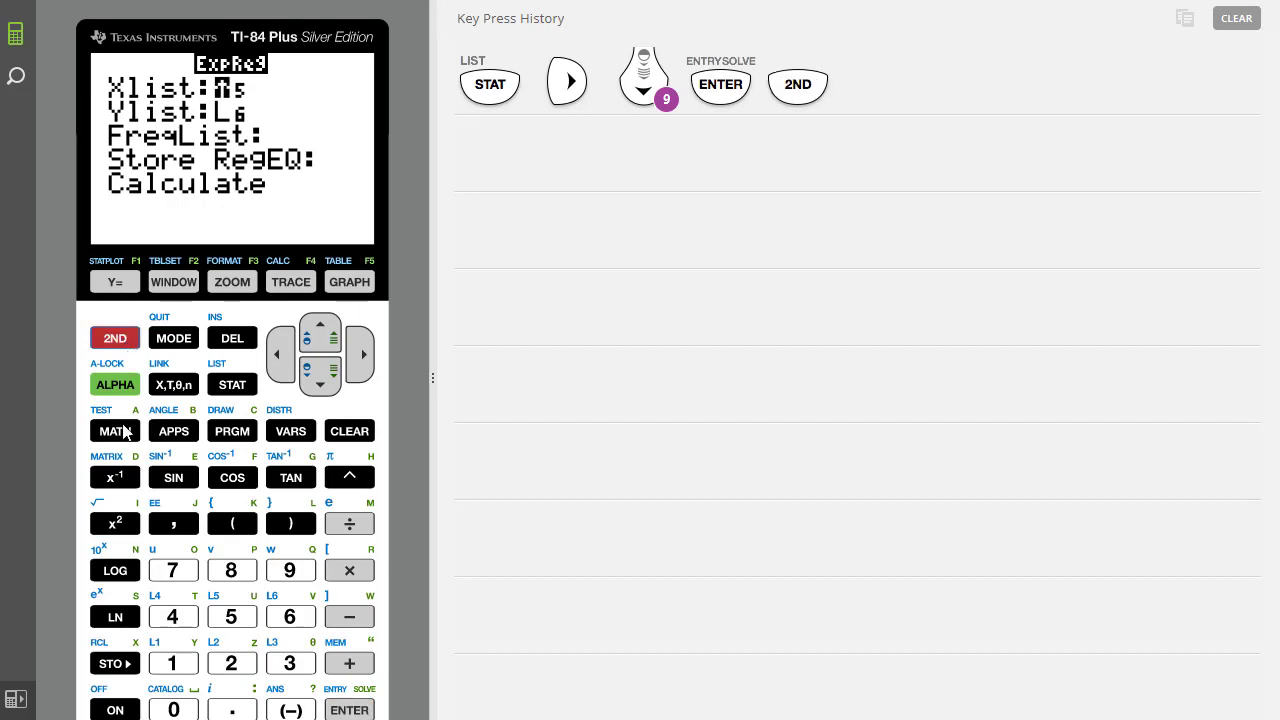
{"action": "left_click", "coordinate": [172, 663]}
{"action": "left_click", "coordinate": [318, 382]}
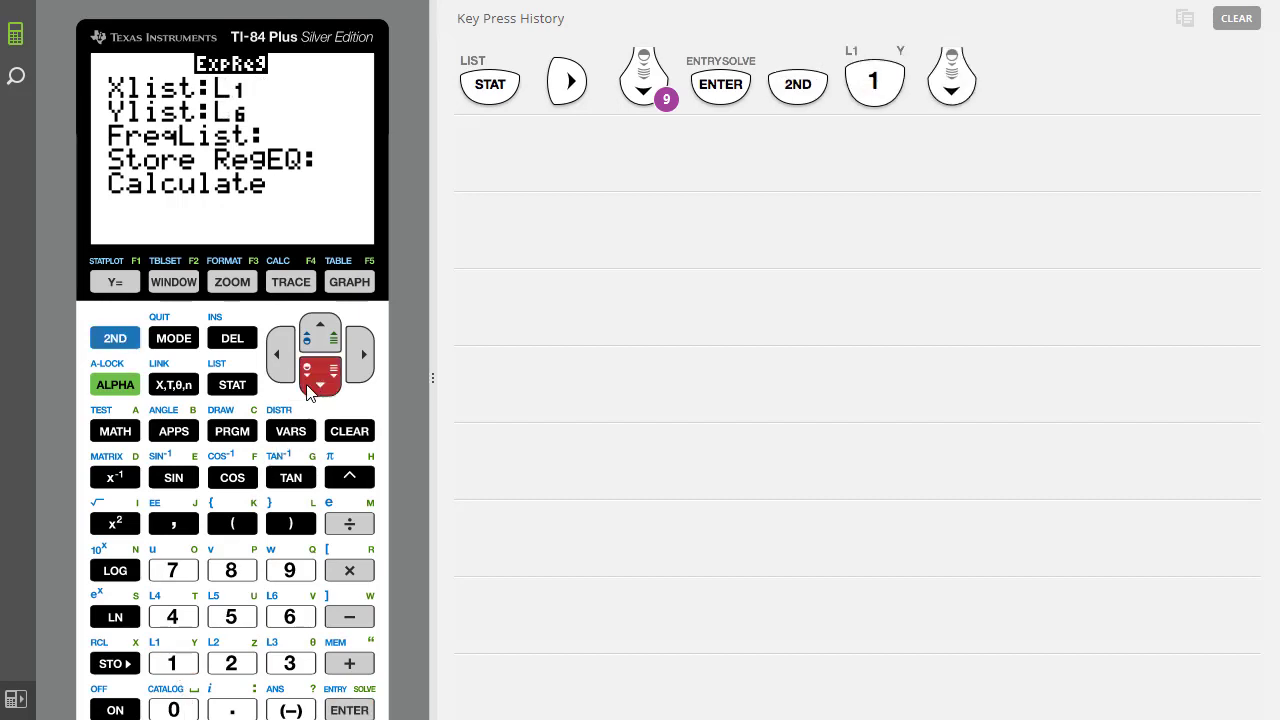
{"action": "left_click", "coordinate": [127, 338]}
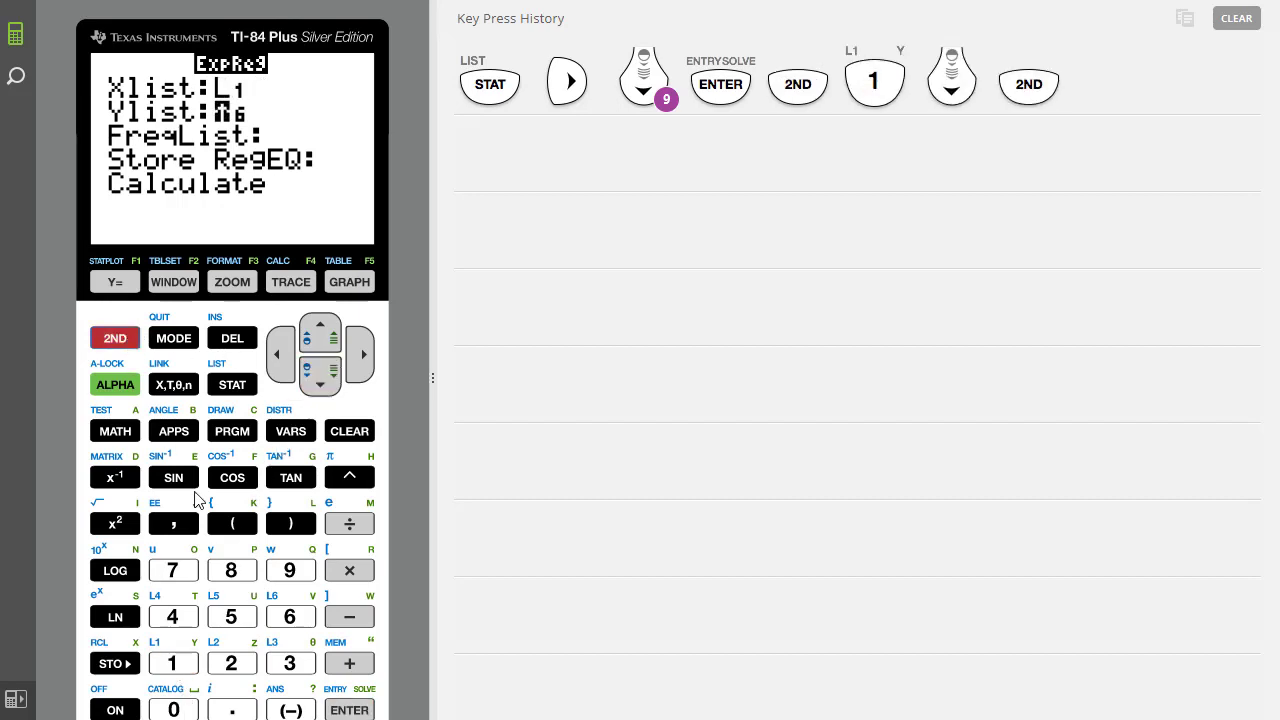
{"action": "left_click", "coordinate": [238, 666]}
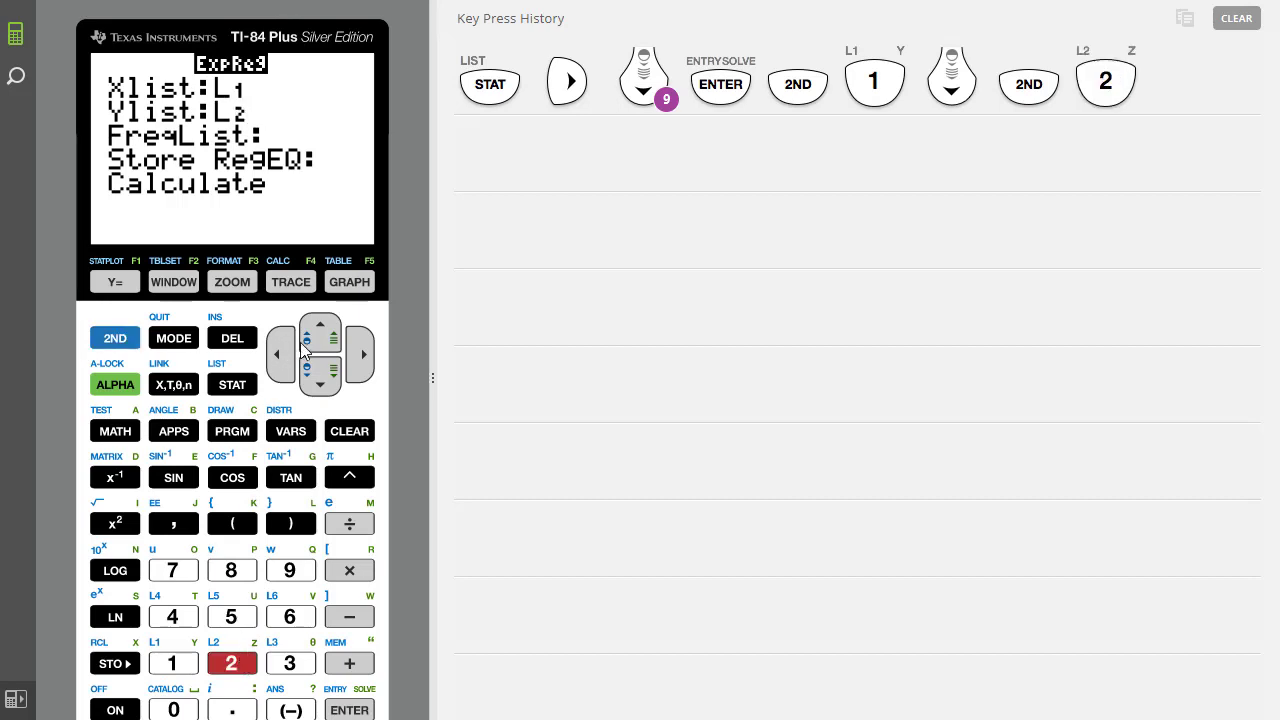
{"action": "left_click", "coordinate": [317, 388]}
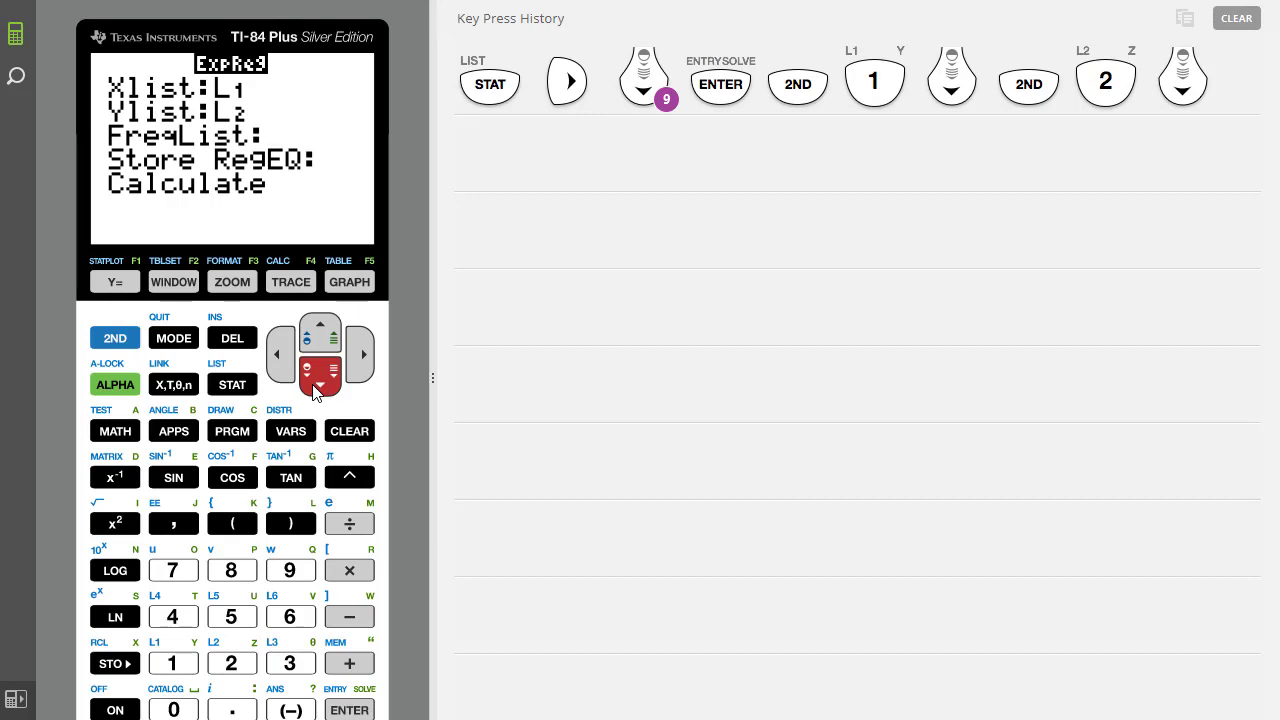
{"action": "left_click", "coordinate": [317, 386]}
Choose Y1 from Y-VARS for Store RegEQ and move down to Calculate
{"action": "left_click", "coordinate": [122, 388]}
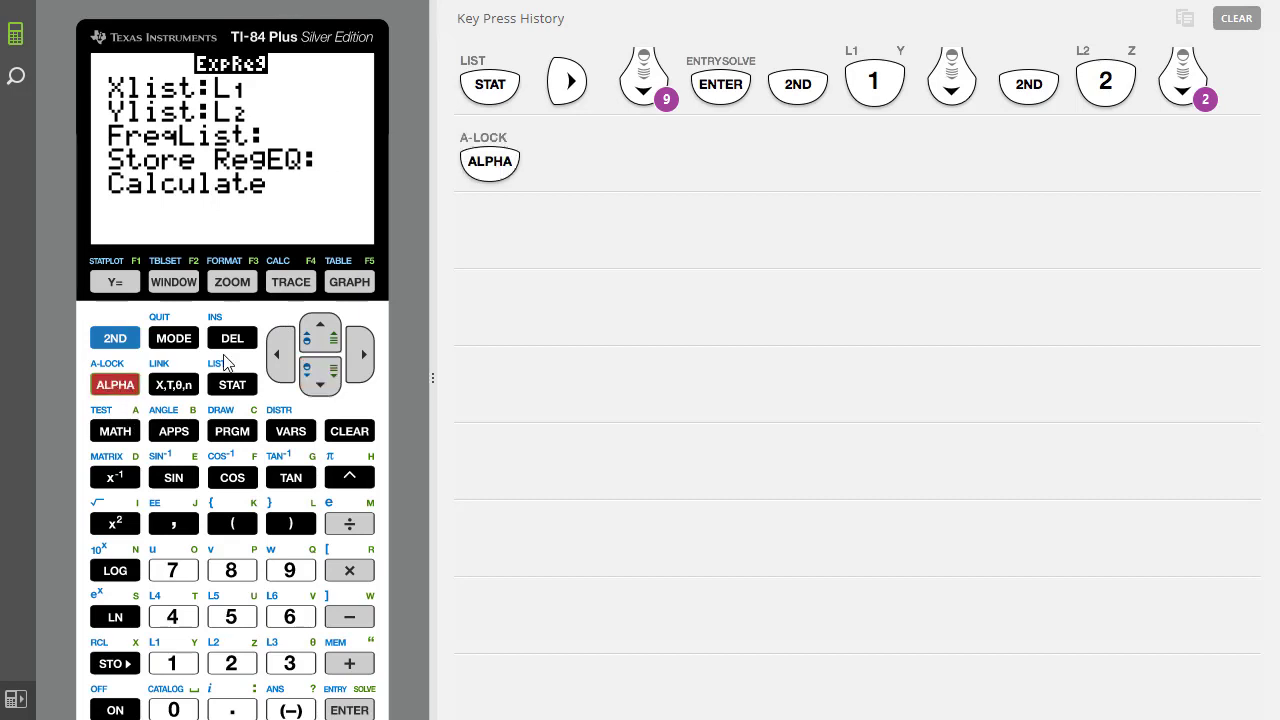
{"action": "left_click", "coordinate": [290, 285]}
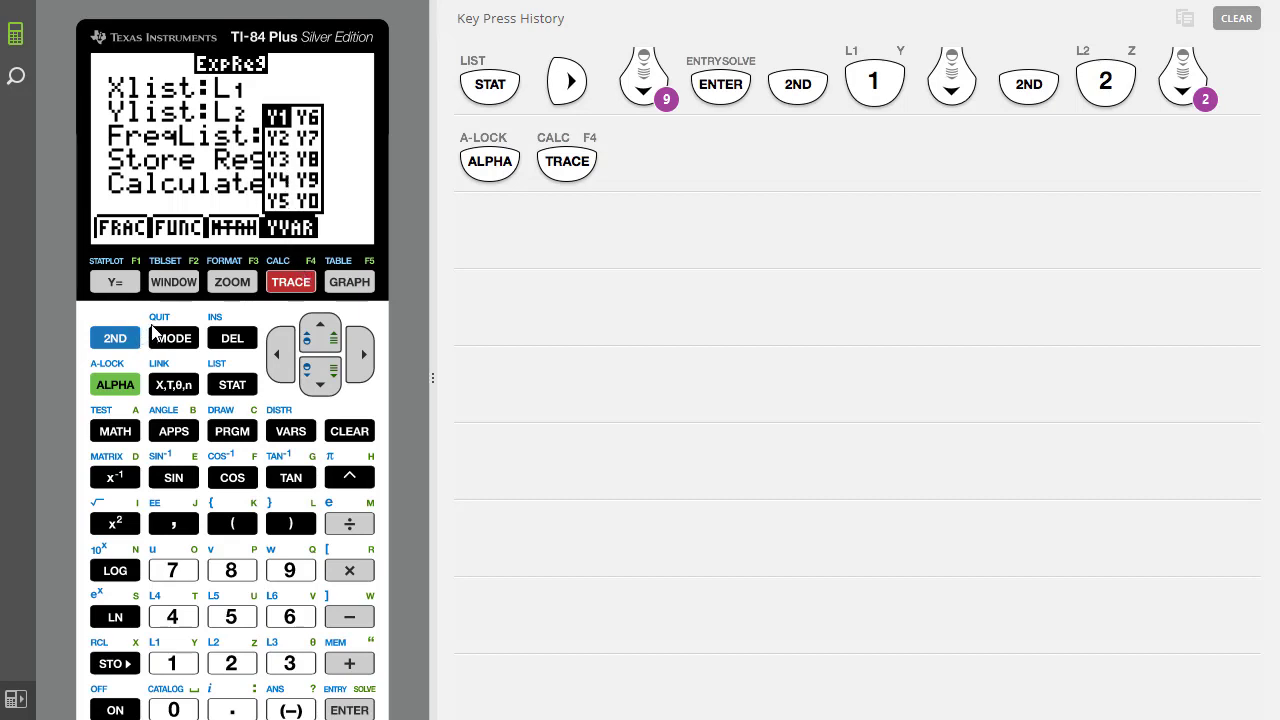
{"action": "left_click", "coordinate": [364, 710]}
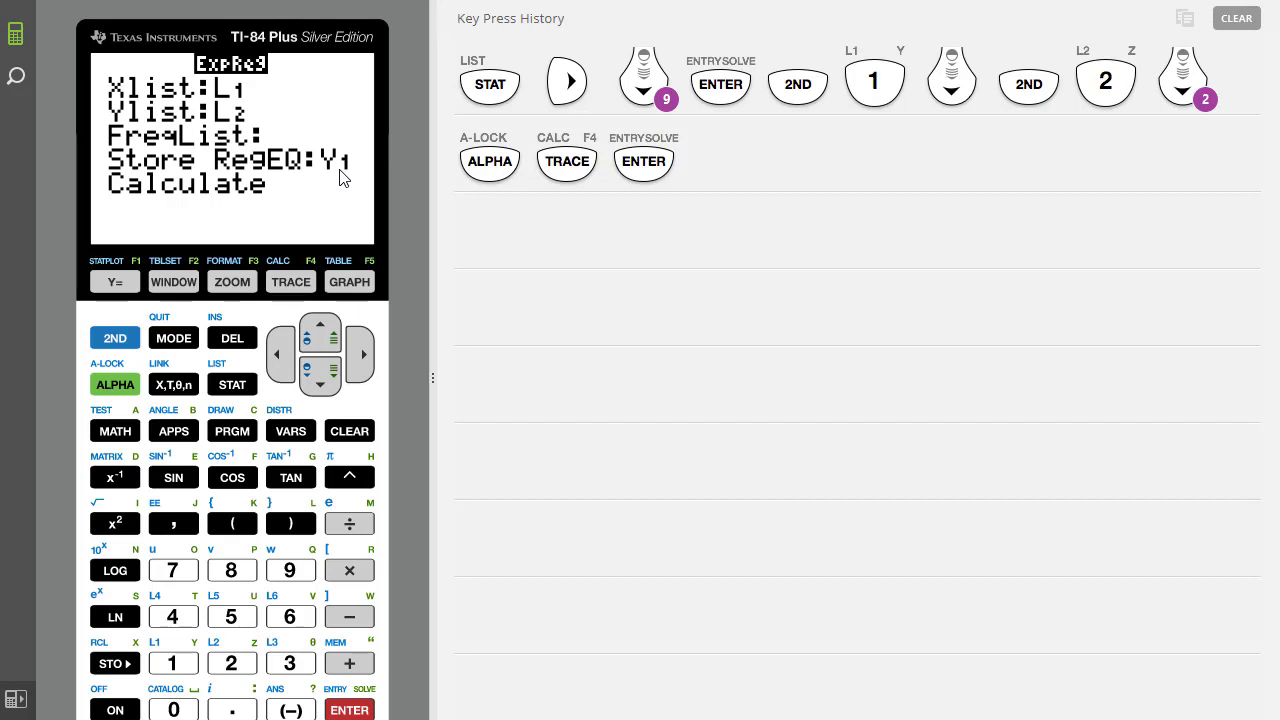
{"action": "left_click", "coordinate": [323, 396]}
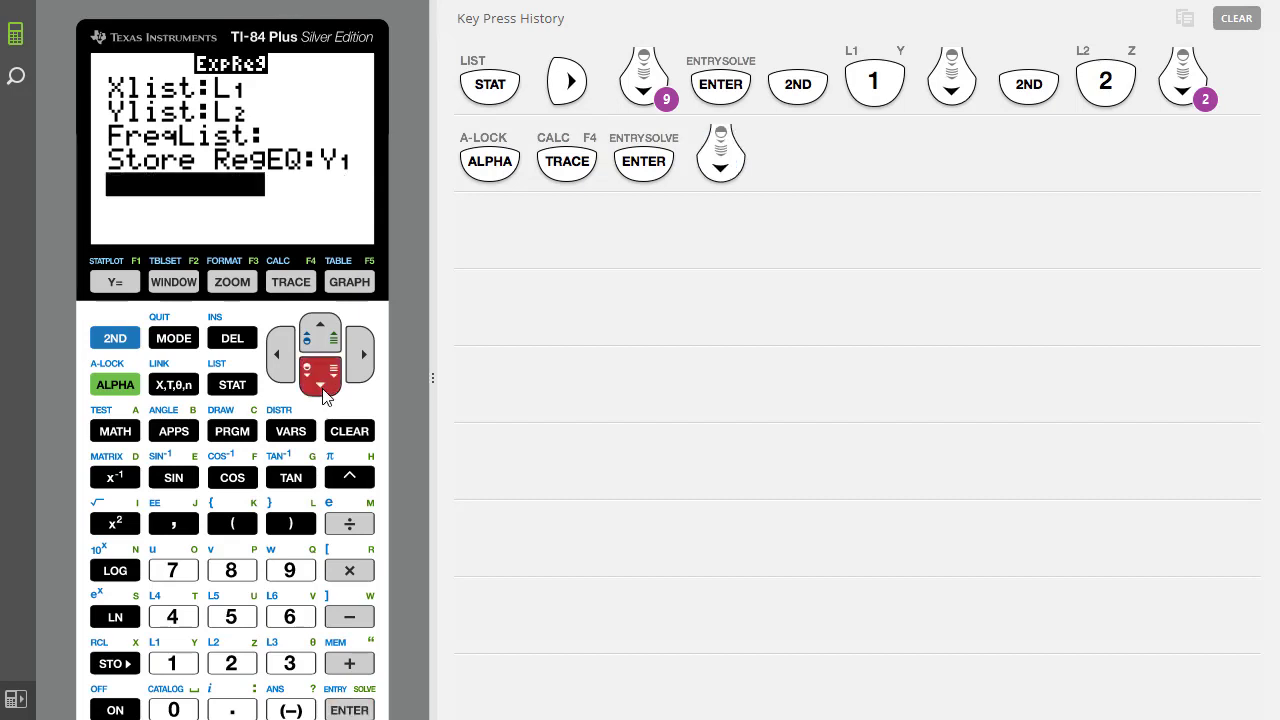
Calculate ExpReg, yielding y=a*b^x with a=20.51221006 and b=1.923828231
{"action": "left_click", "coordinate": [371, 710]}
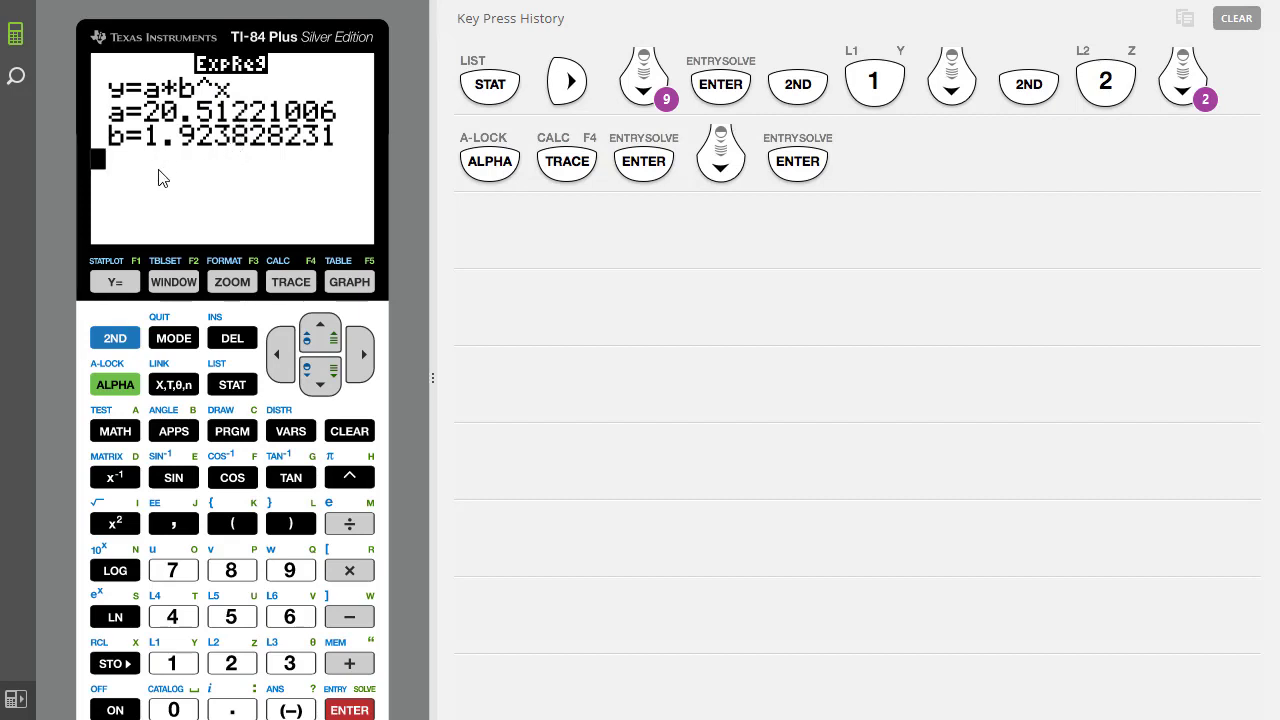
Check the regression equation stored in Y1, then graph it over the scatter plot
{"action": "left_click", "coordinate": [115, 283]}
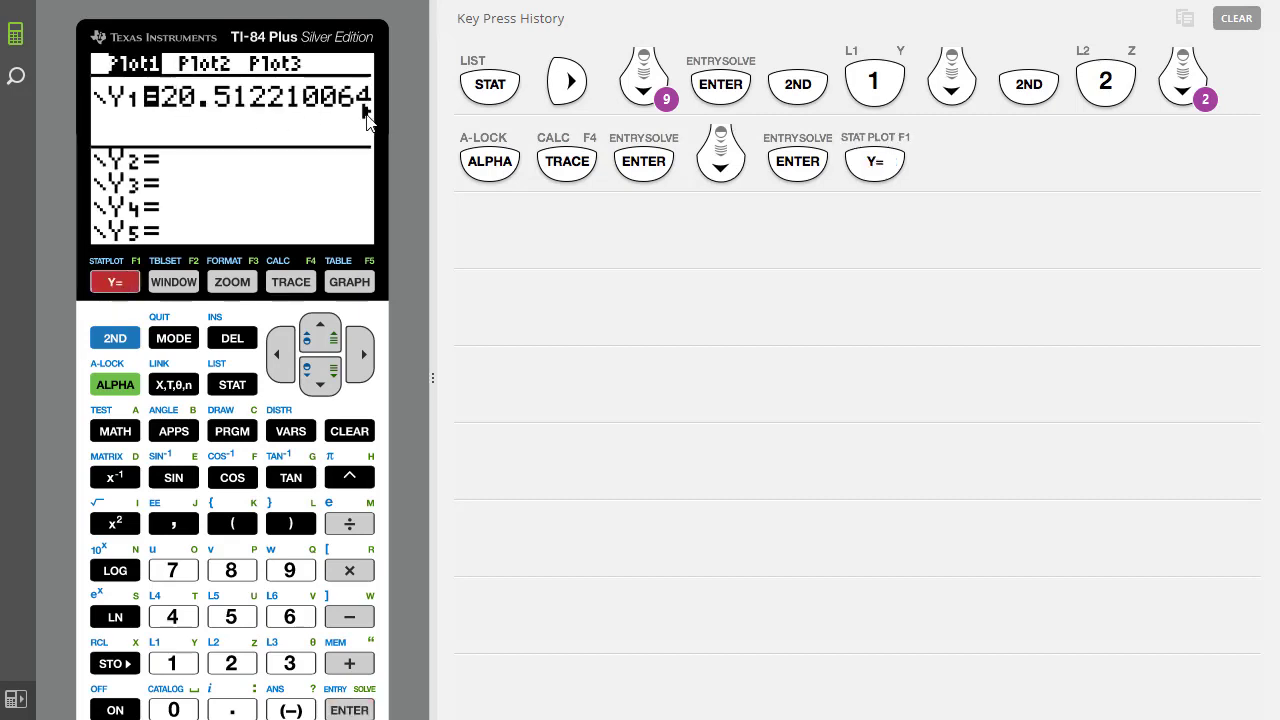
{"action": "left_click", "coordinate": [352, 283]}
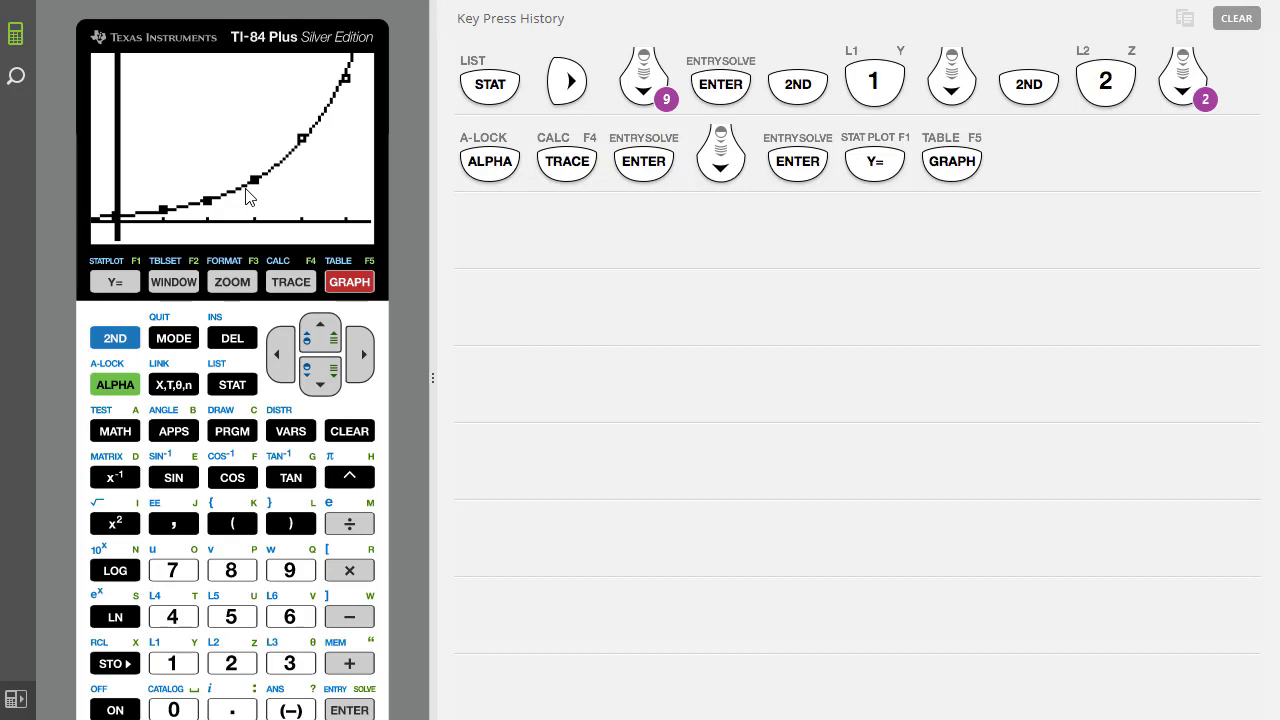
Empty the key press history, erase the Y1 regression equation, then empty the history again
{"action": "left_click", "coordinate": [1236, 20]}
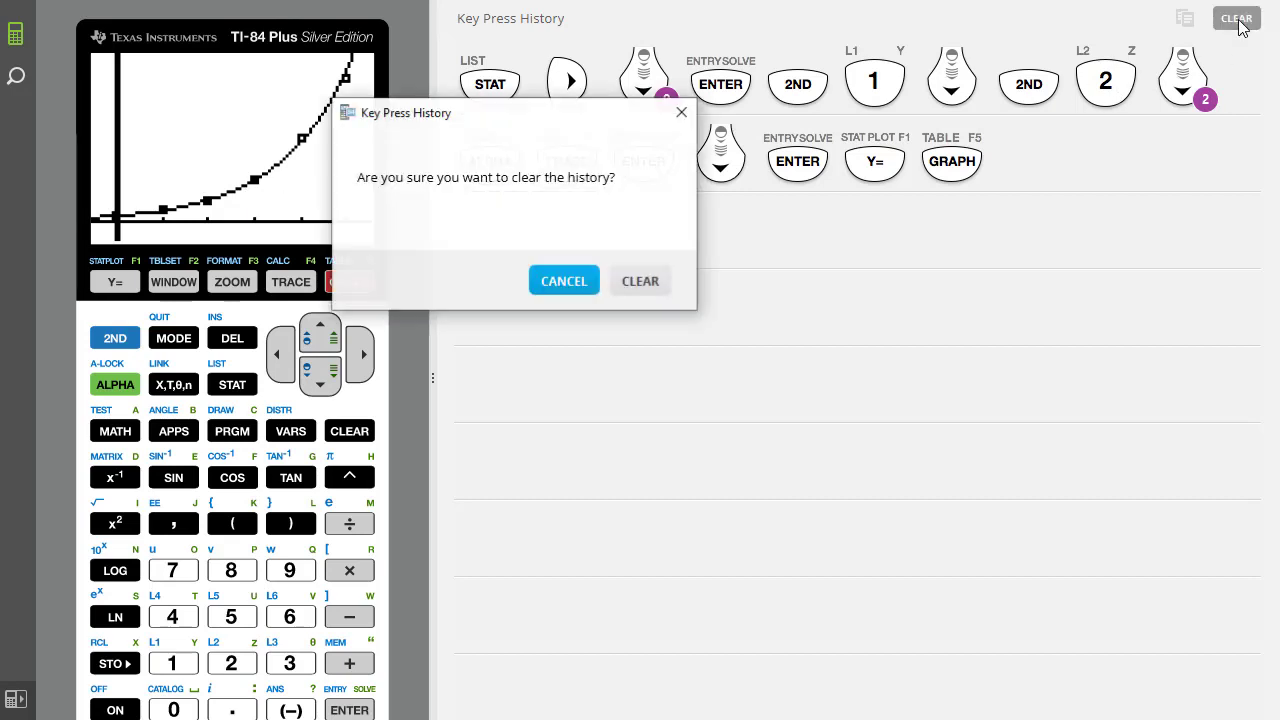
{"action": "left_click", "coordinate": [640, 281]}
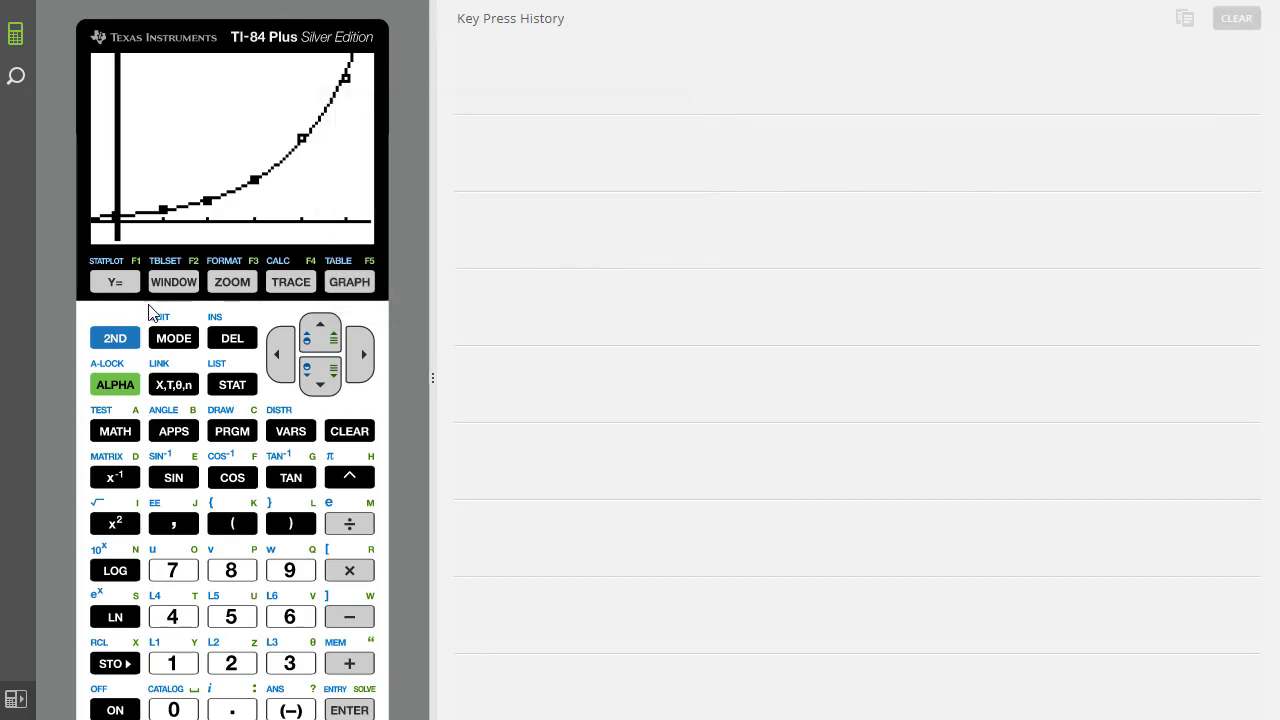
{"action": "left_click", "coordinate": [115, 282]}
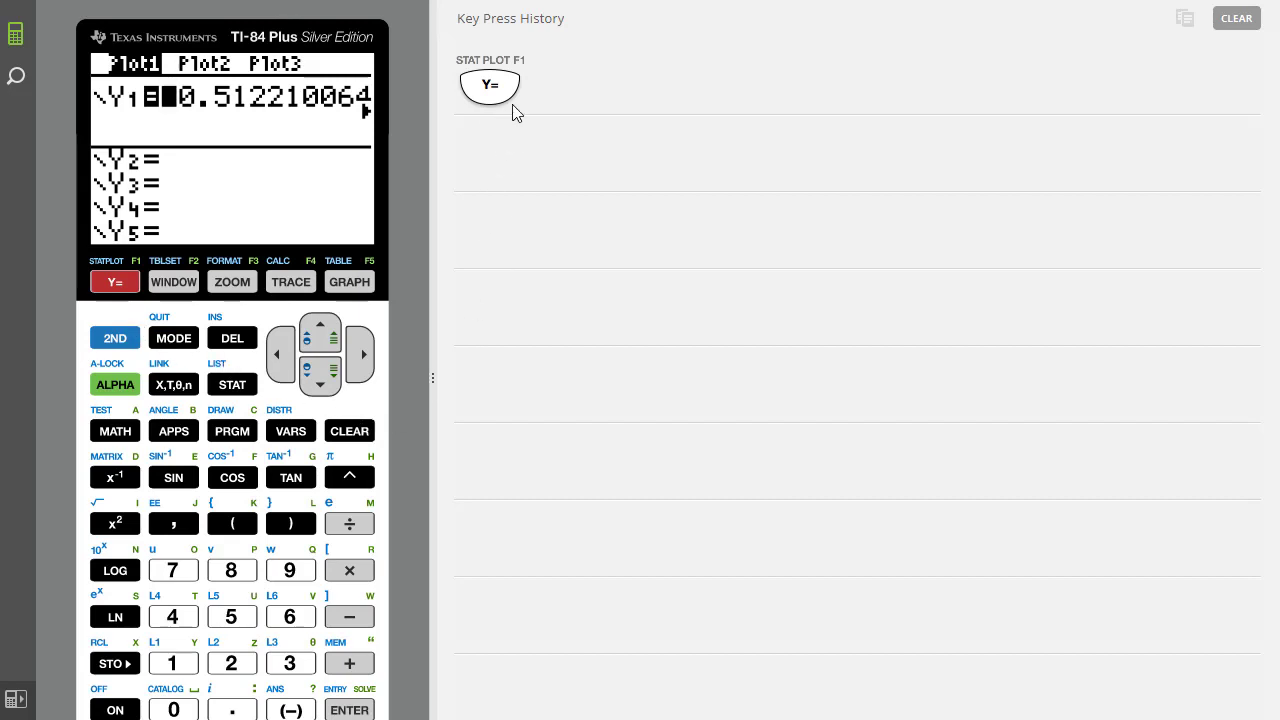
{"action": "left_click", "coordinate": [352, 438]}
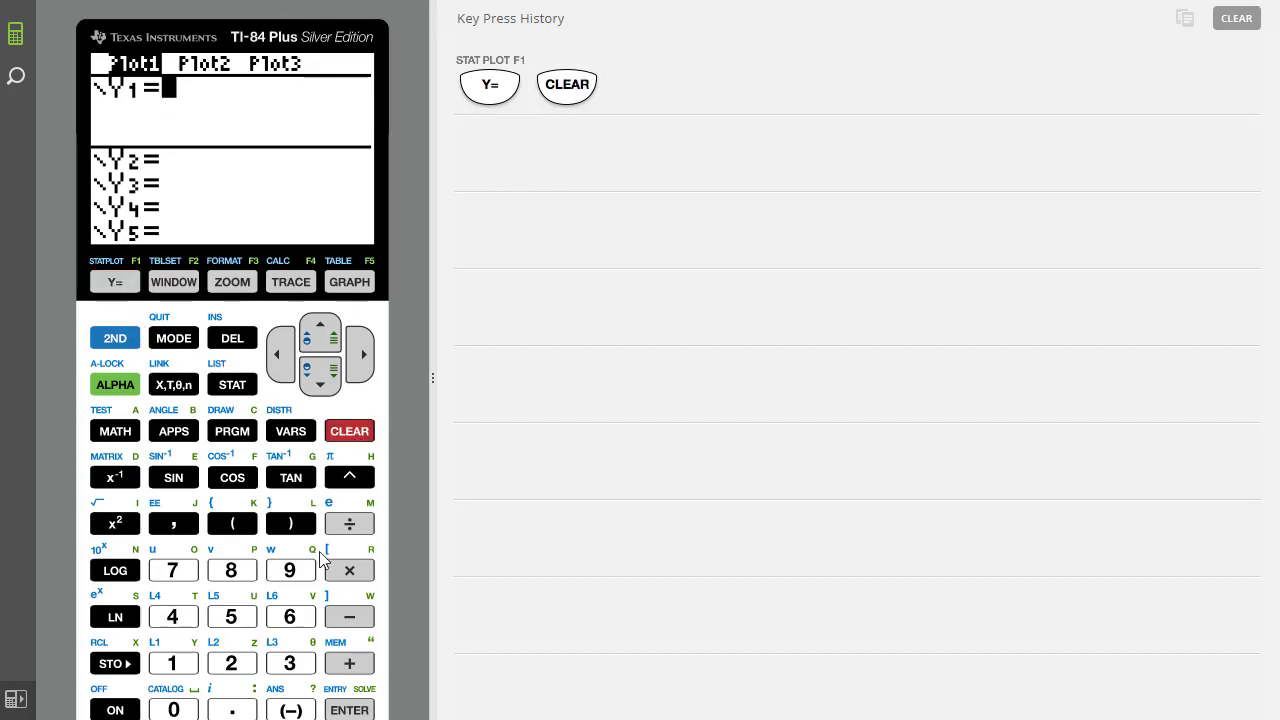
{"action": "left_click", "coordinate": [1238, 37]}
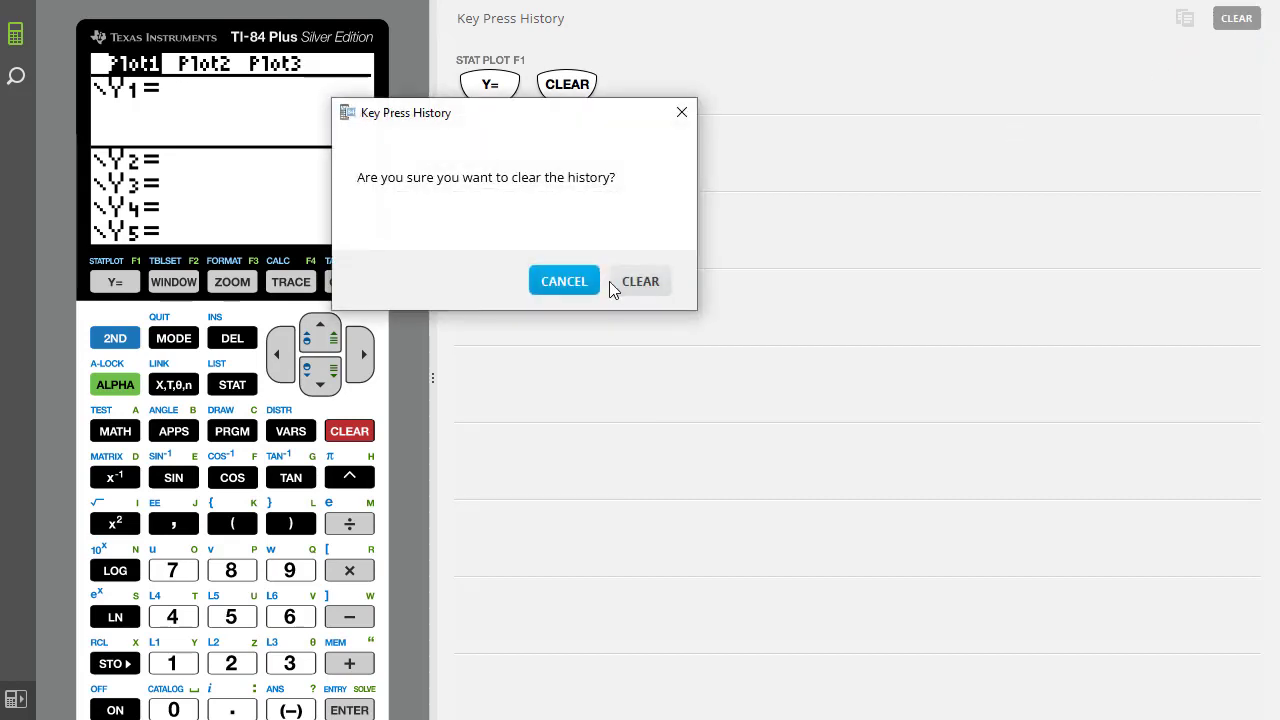
{"action": "left_click", "coordinate": [638, 283]}
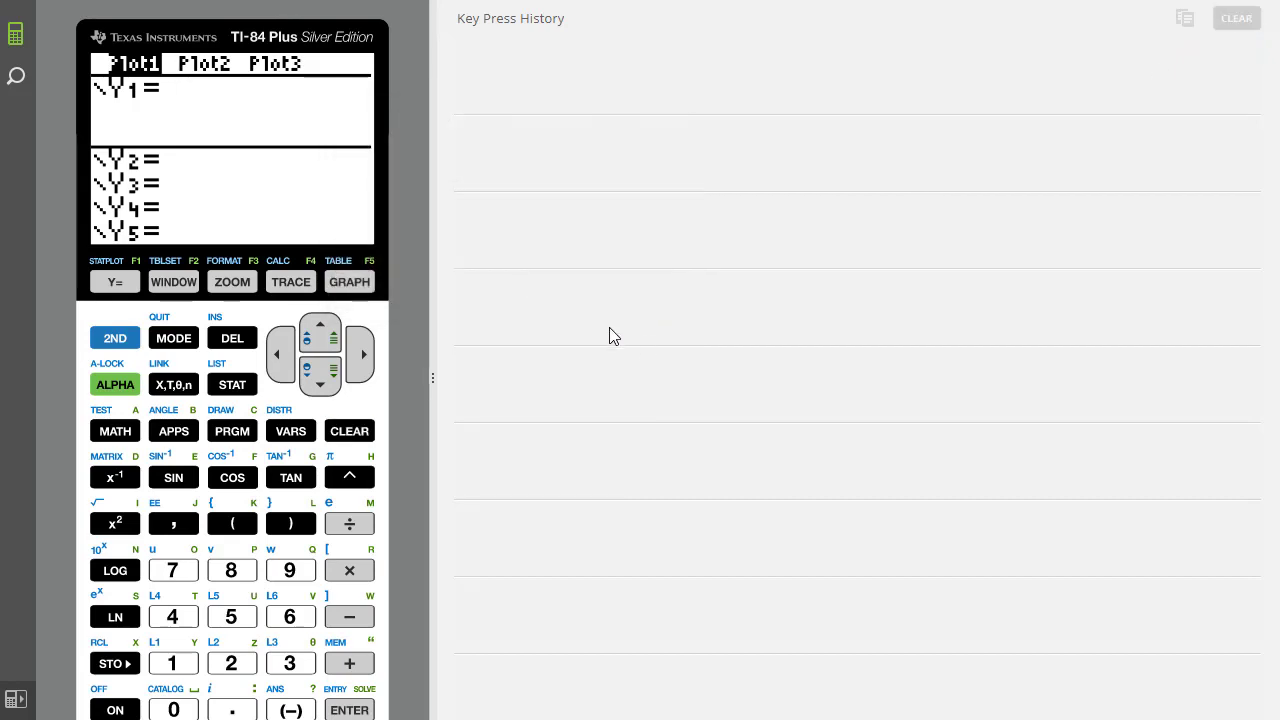
Paste RegEQ from the VARS Statistics EQ menu into Y1 and graph it over the scatterplot
{"action": "left_click", "coordinate": [303, 440]}
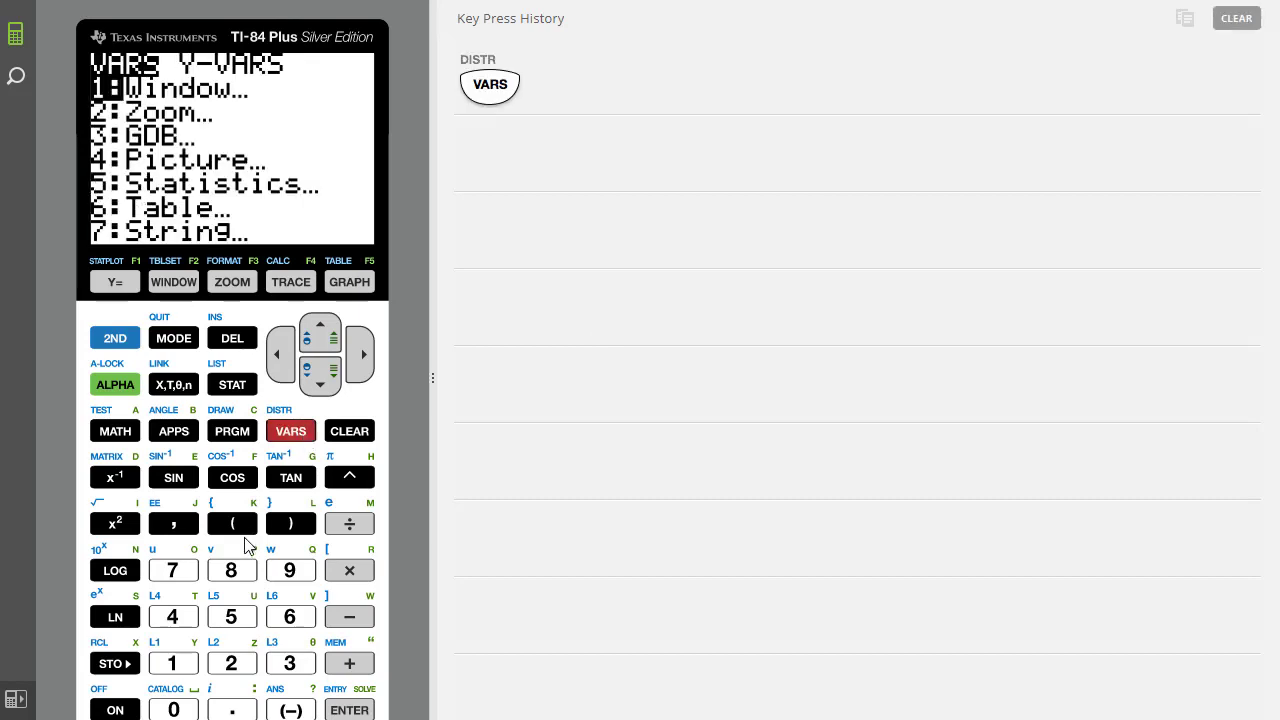
{"action": "left_click", "coordinate": [238, 621]}
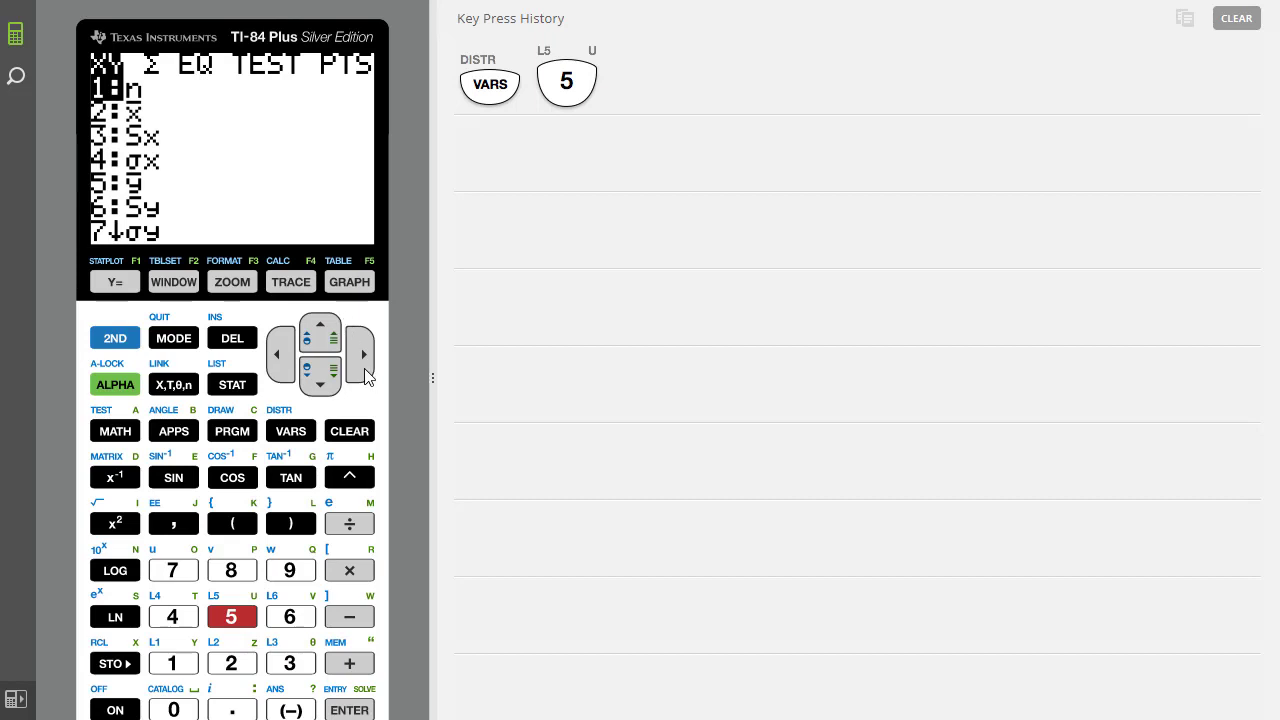
{"action": "left_click", "coordinate": [366, 360]}
{"action": "left_click", "coordinate": [367, 361]}
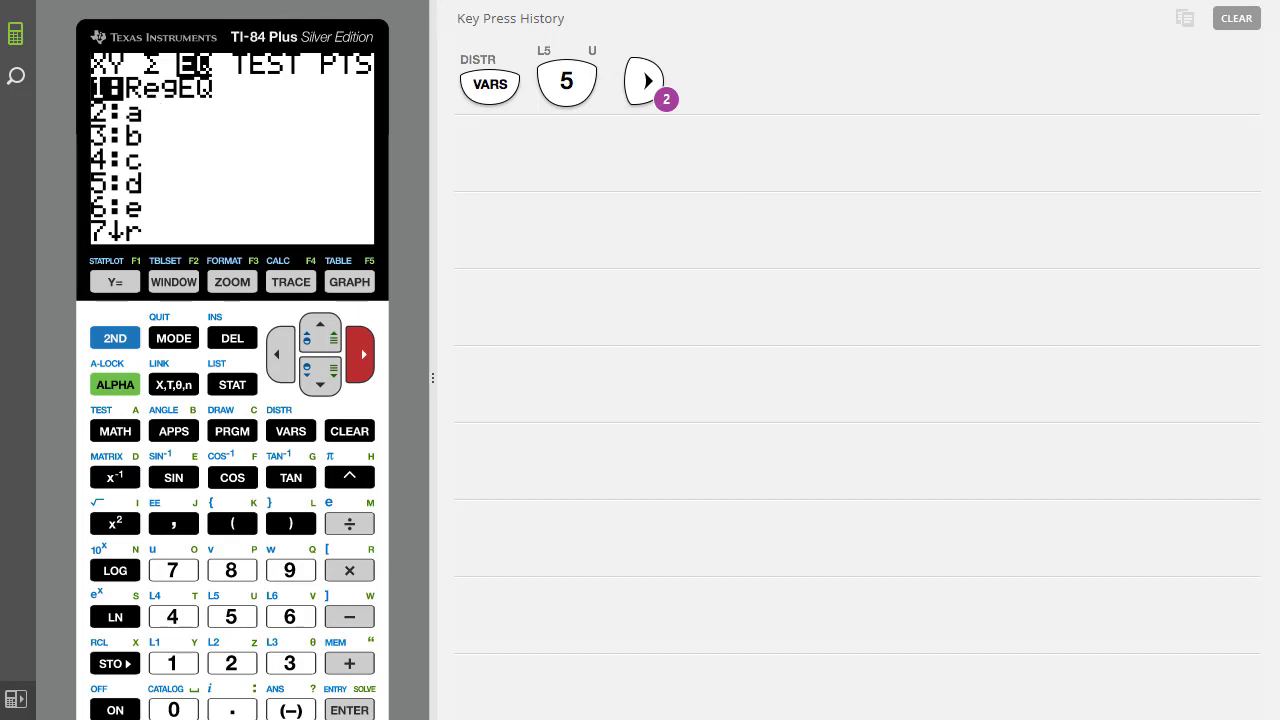
{"action": "left_click", "coordinate": [350, 710]}
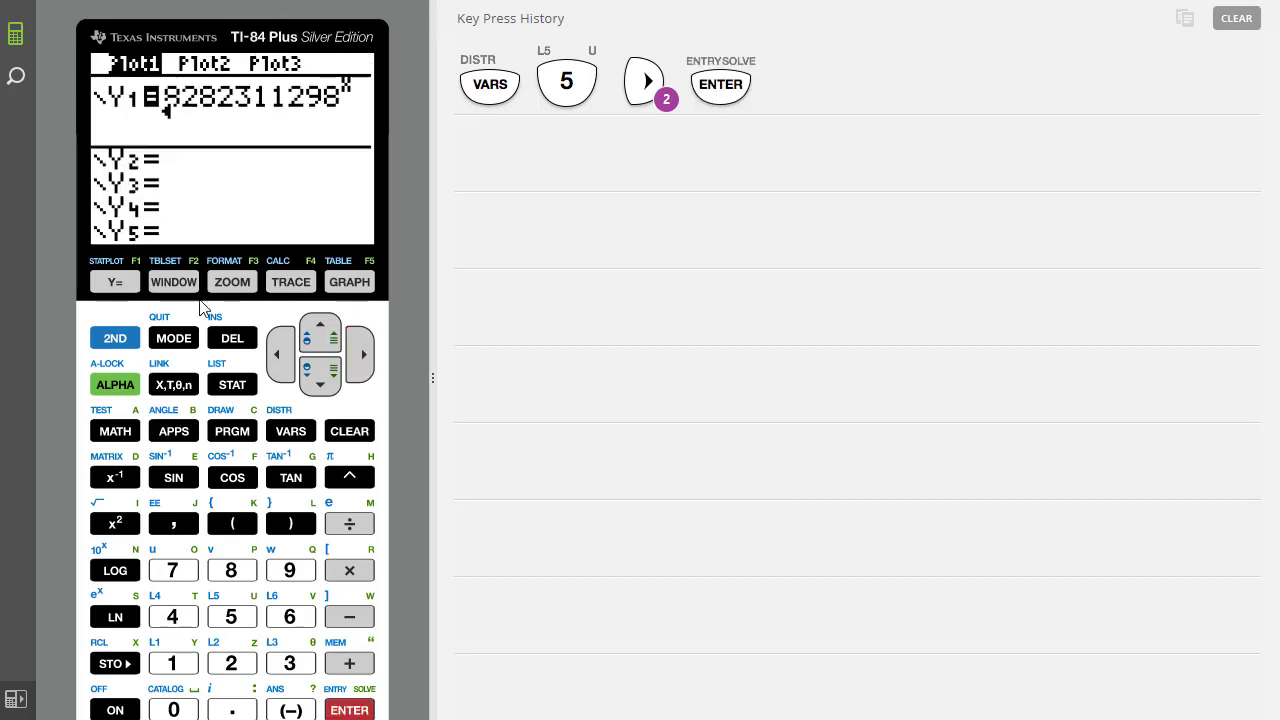
{"action": "left_click", "coordinate": [283, 358]}
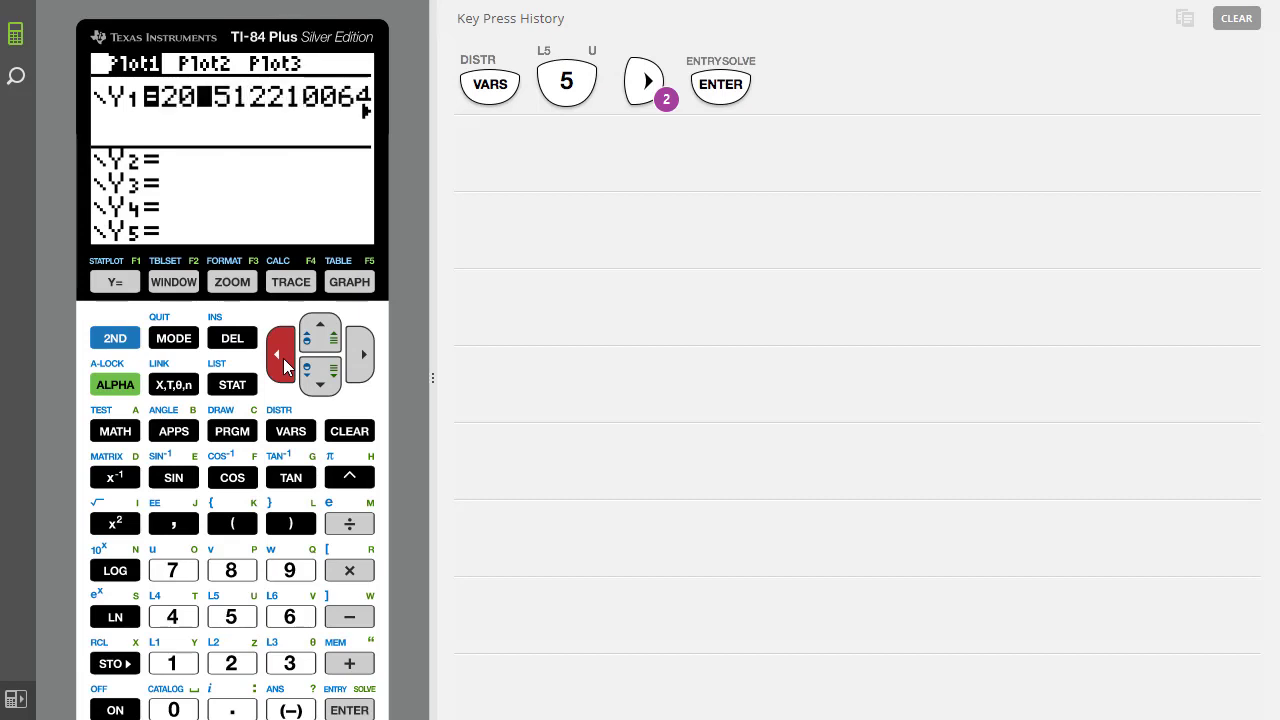
{"action": "left_click", "coordinate": [360, 284]}
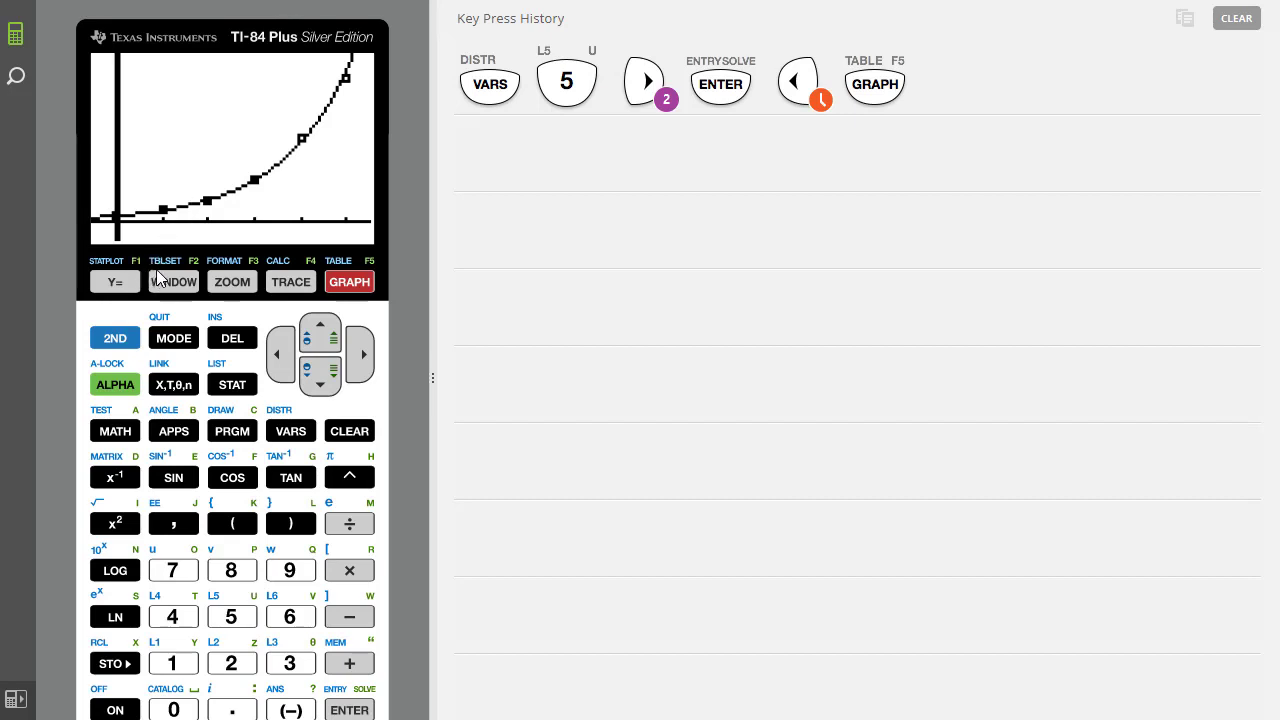
Return to a blank home screen and empty the key press history
{"action": "left_click", "coordinate": [347, 431]}
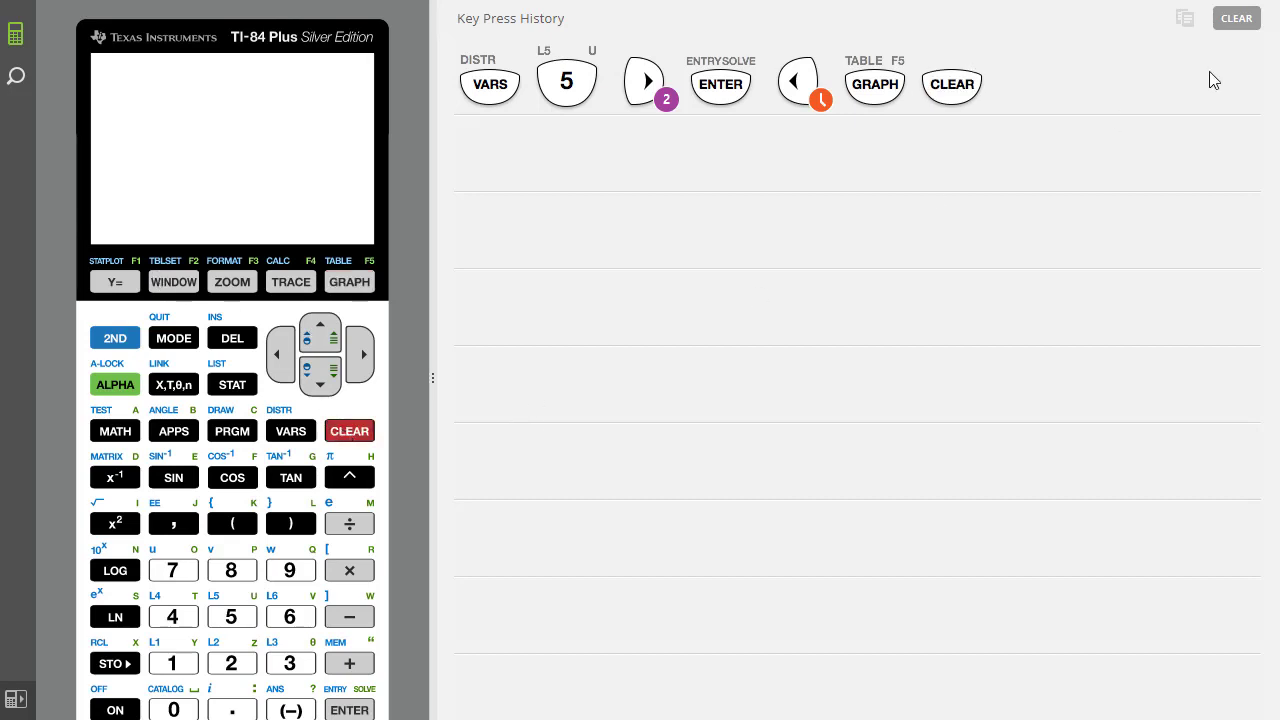
{"action": "left_click", "coordinate": [1245, 24]}
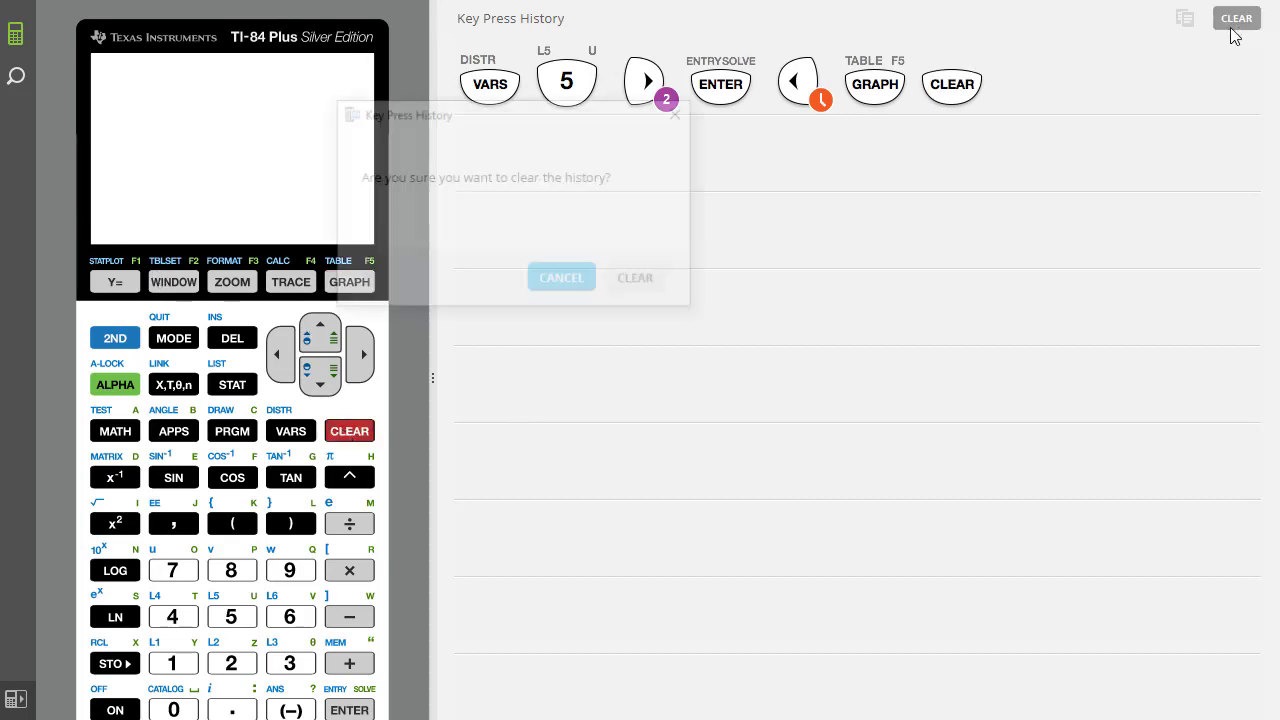
{"action": "left_click", "coordinate": [657, 280]}
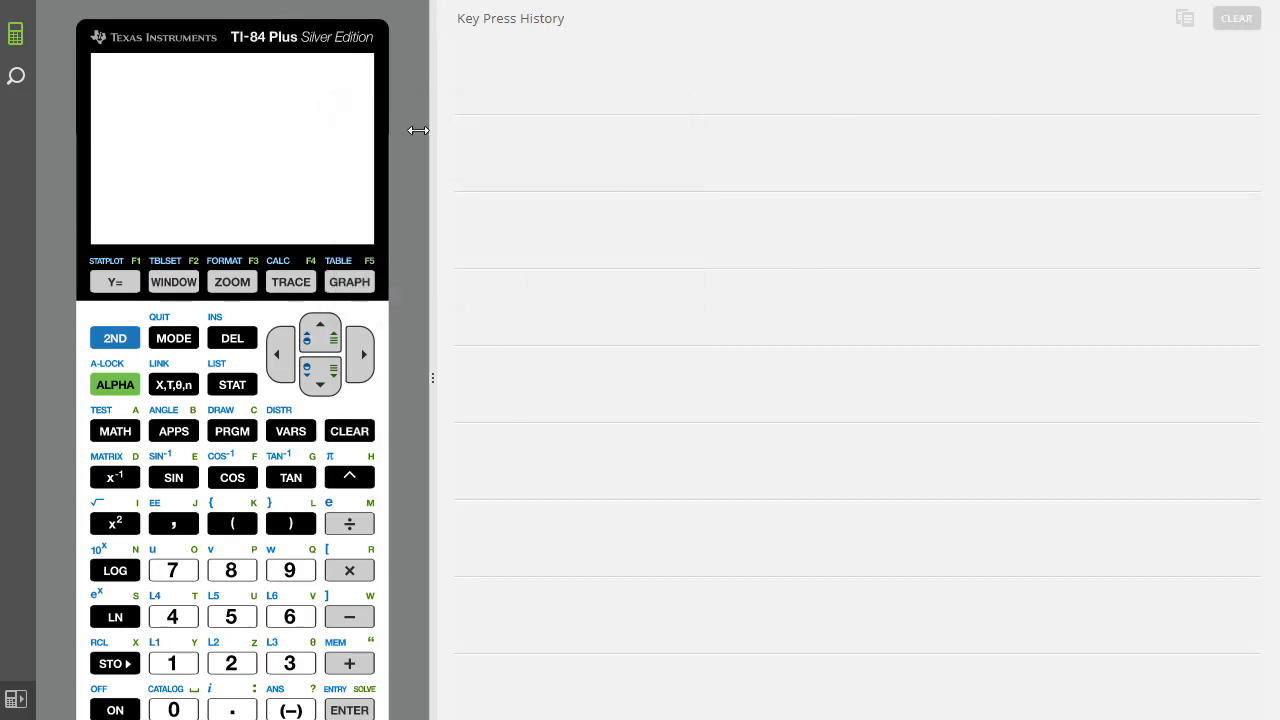
Evaluate Y1(10) on the home screen, which returns 14245.42433
{"action": "left_click", "coordinate": [123, 388]}
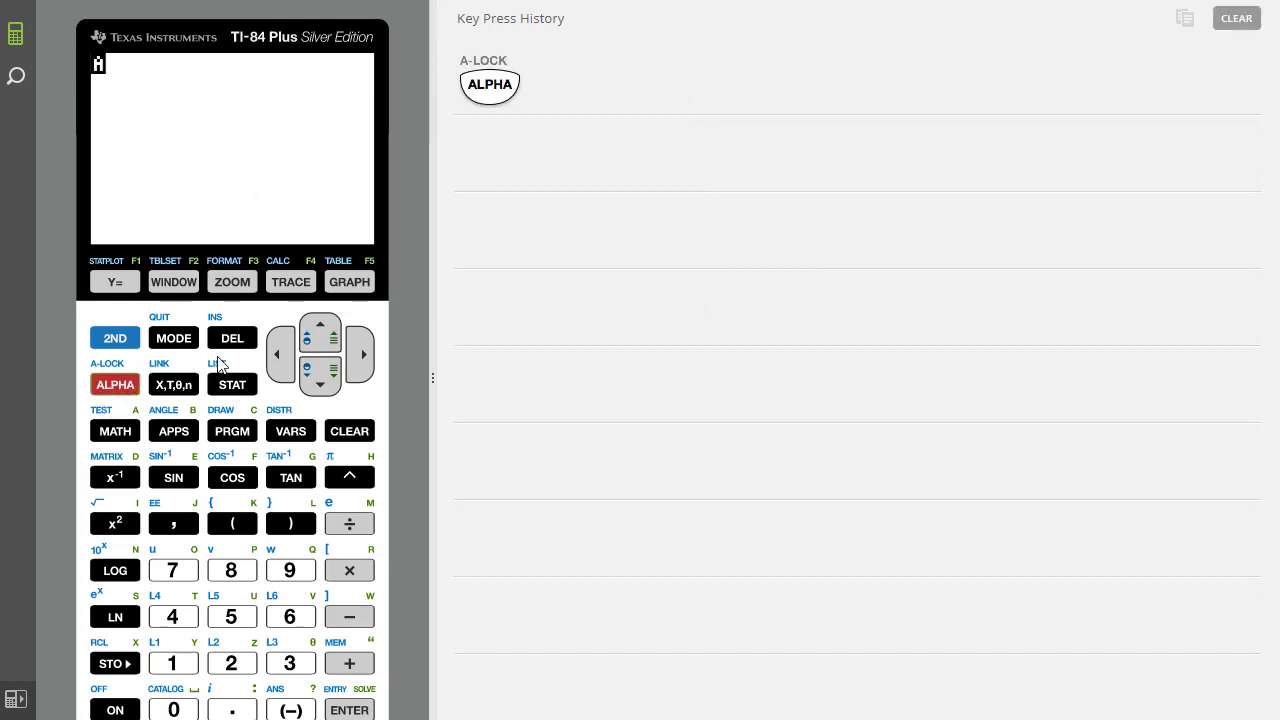
{"action": "left_click", "coordinate": [289, 284]}
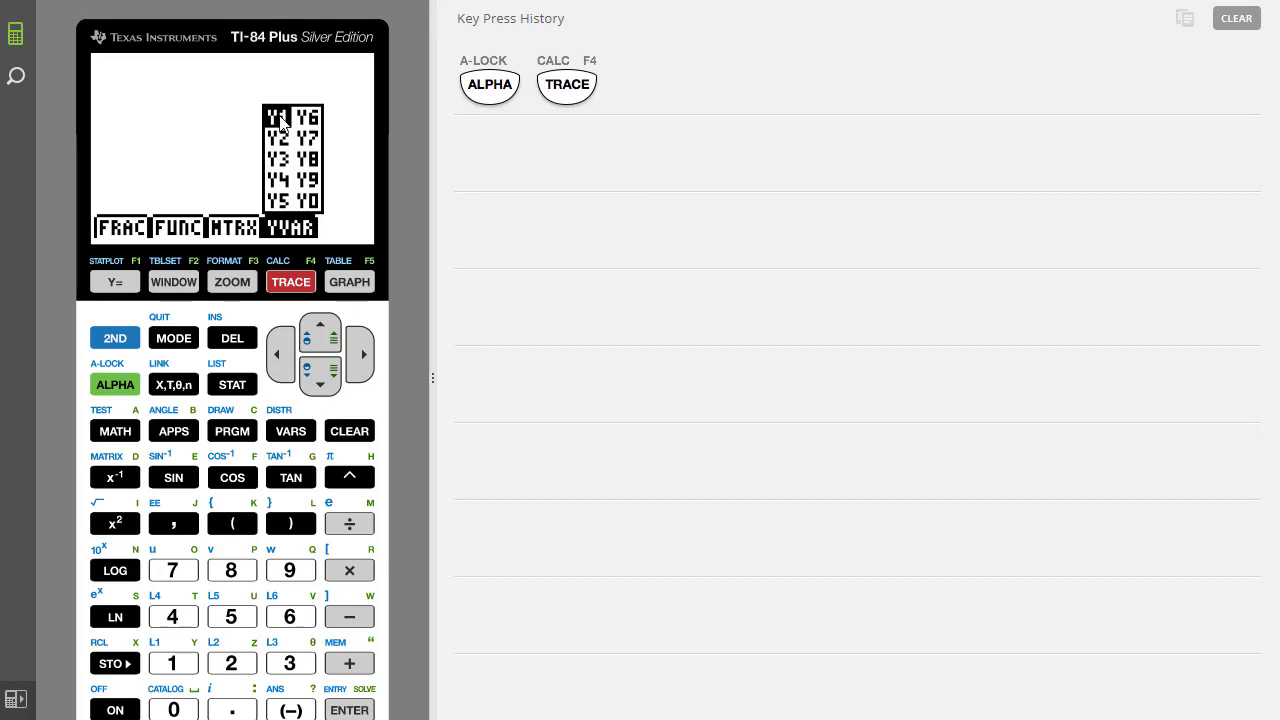
{"action": "left_click", "coordinate": [349, 709]}
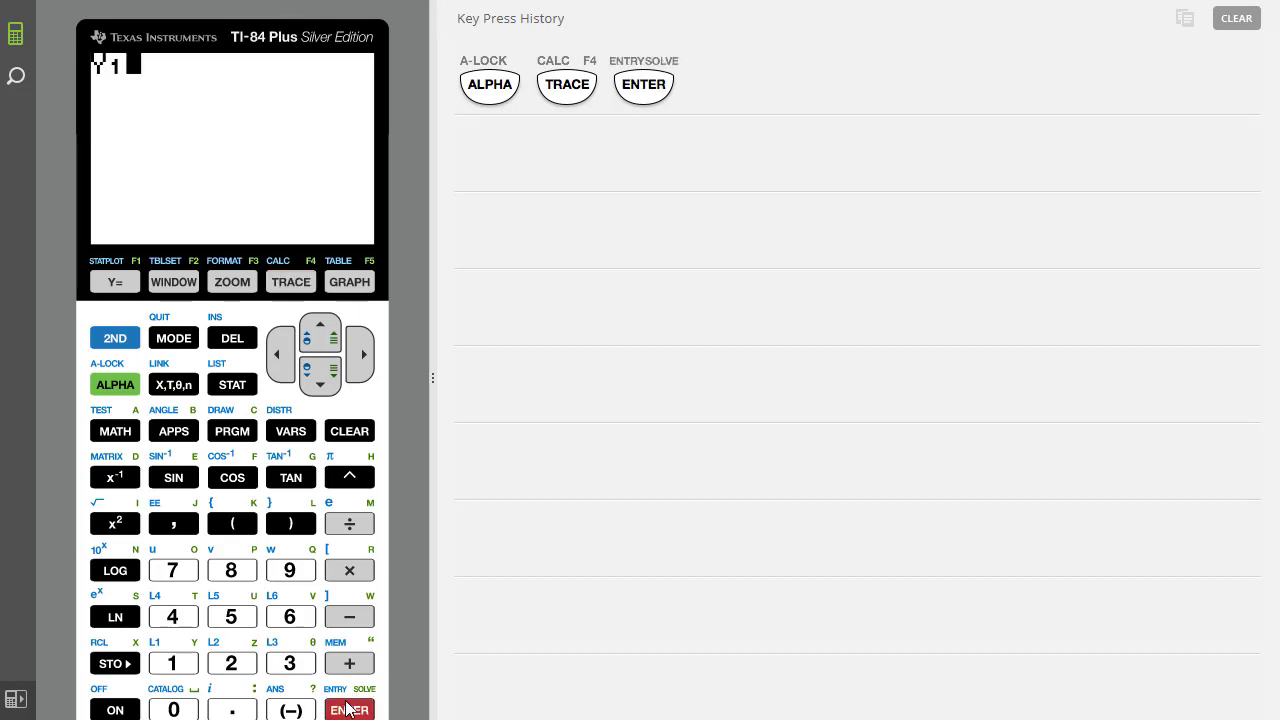
{"action": "left_click", "coordinate": [244, 522]}
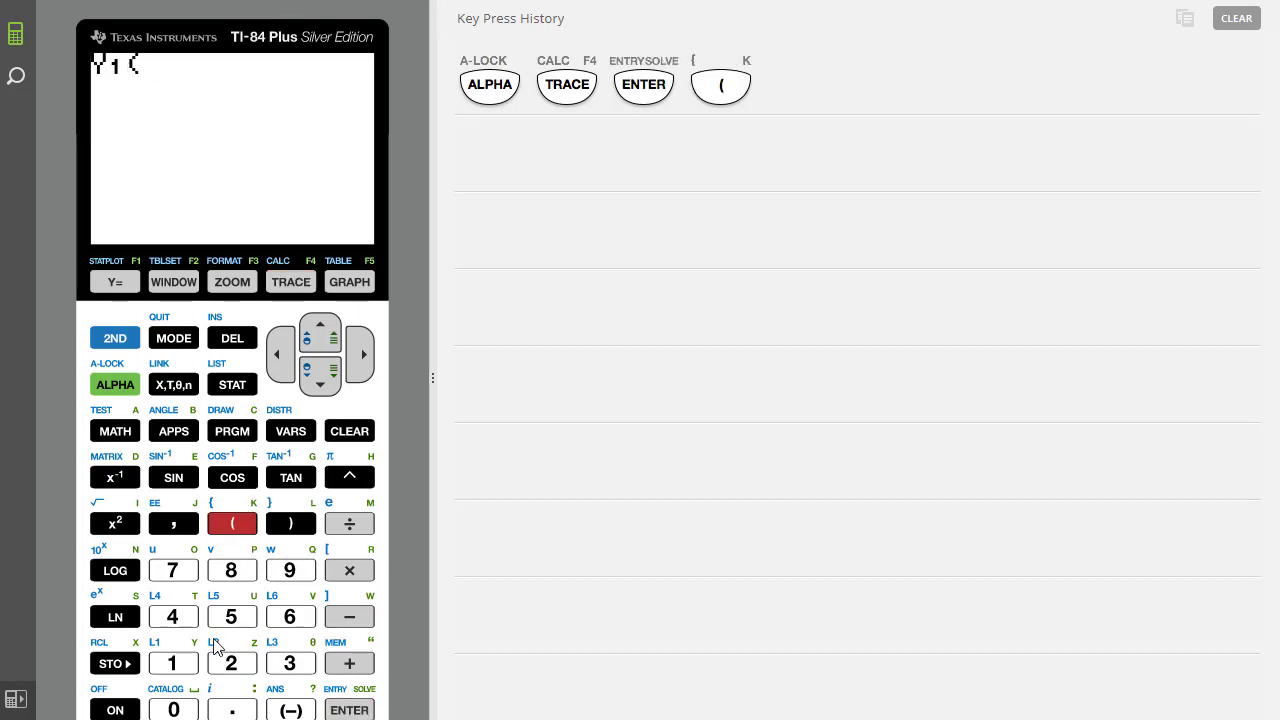
{"action": "left_click", "coordinate": [173, 664]}
{"action": "left_click", "coordinate": [173, 709]}
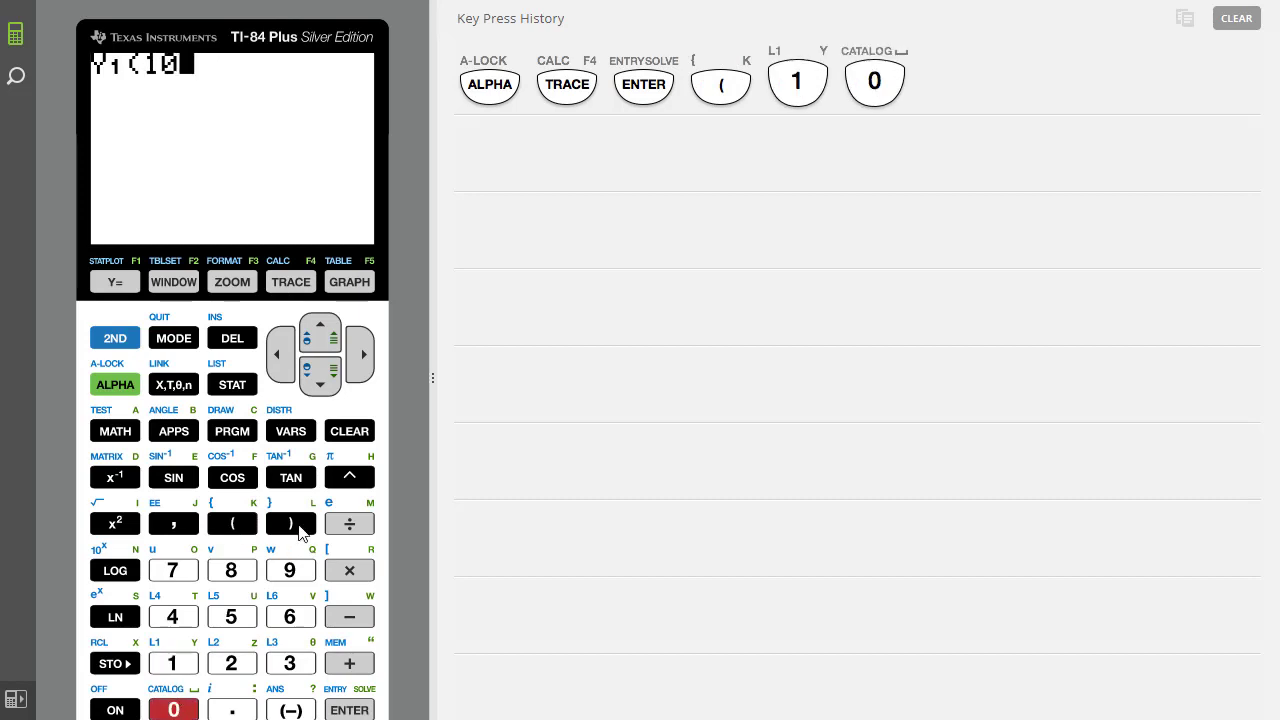
{"action": "left_click", "coordinate": [300, 530]}
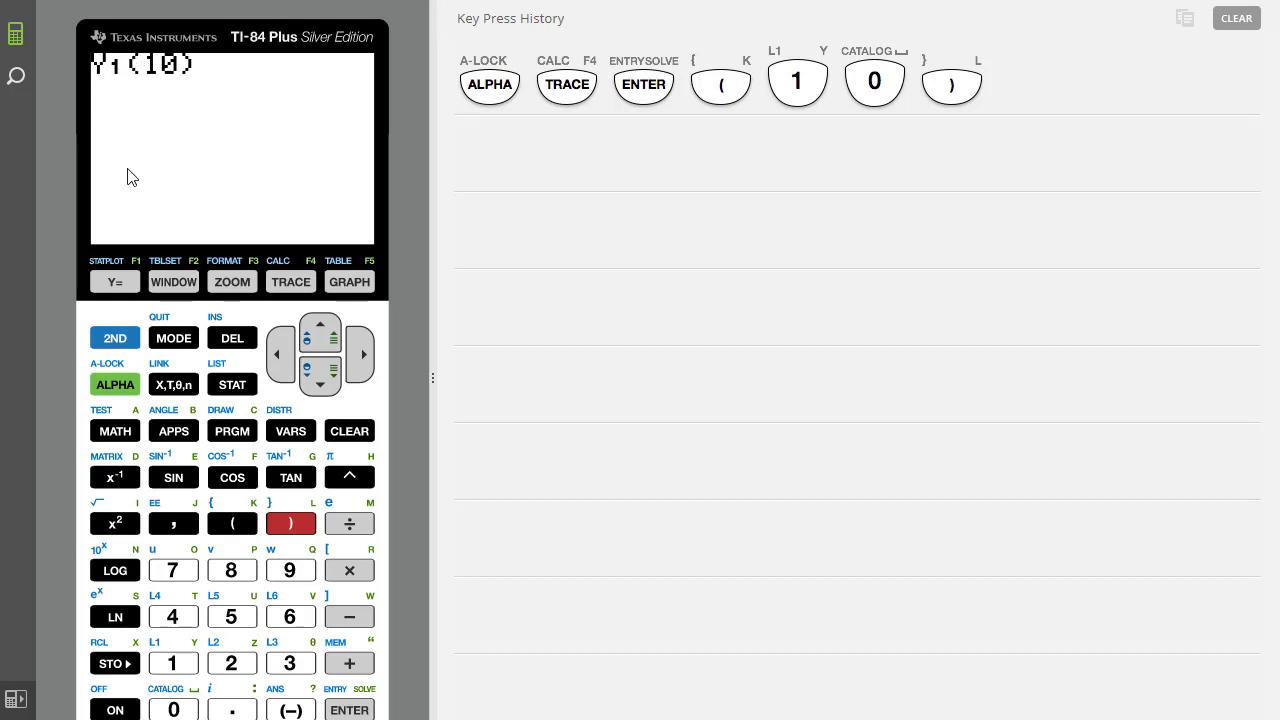
{"action": "left_click", "coordinate": [359, 711]}
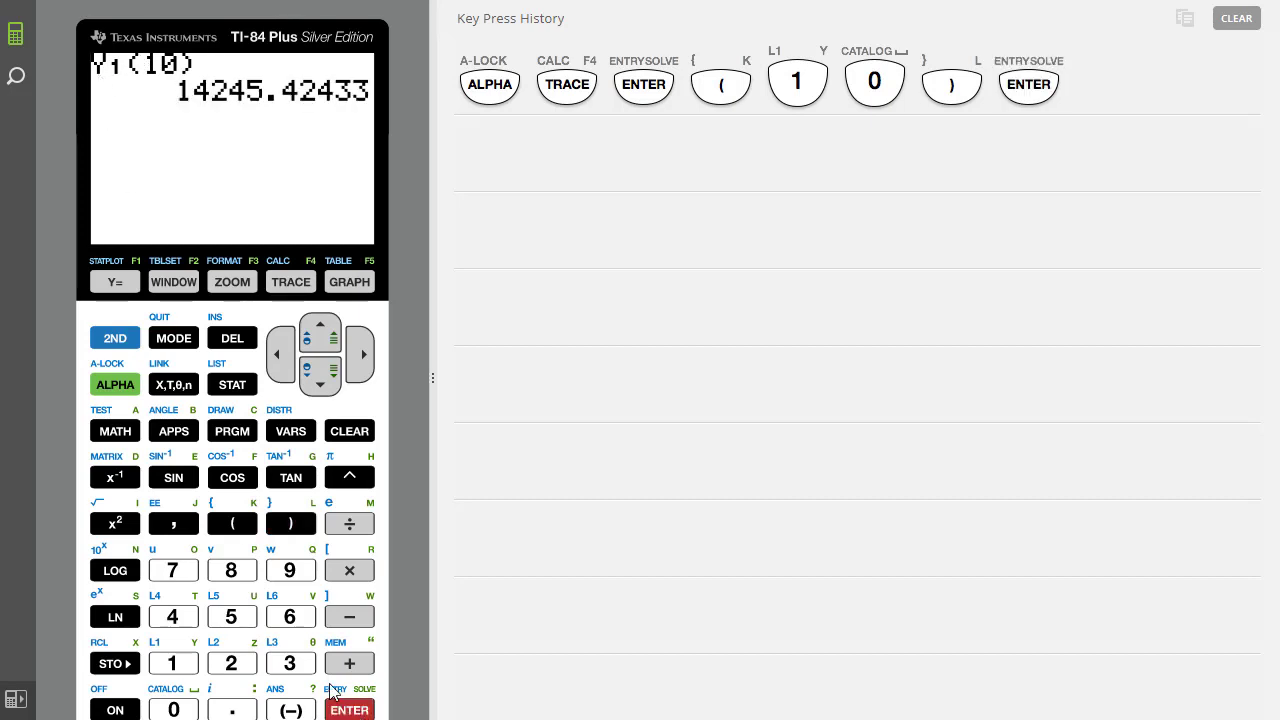